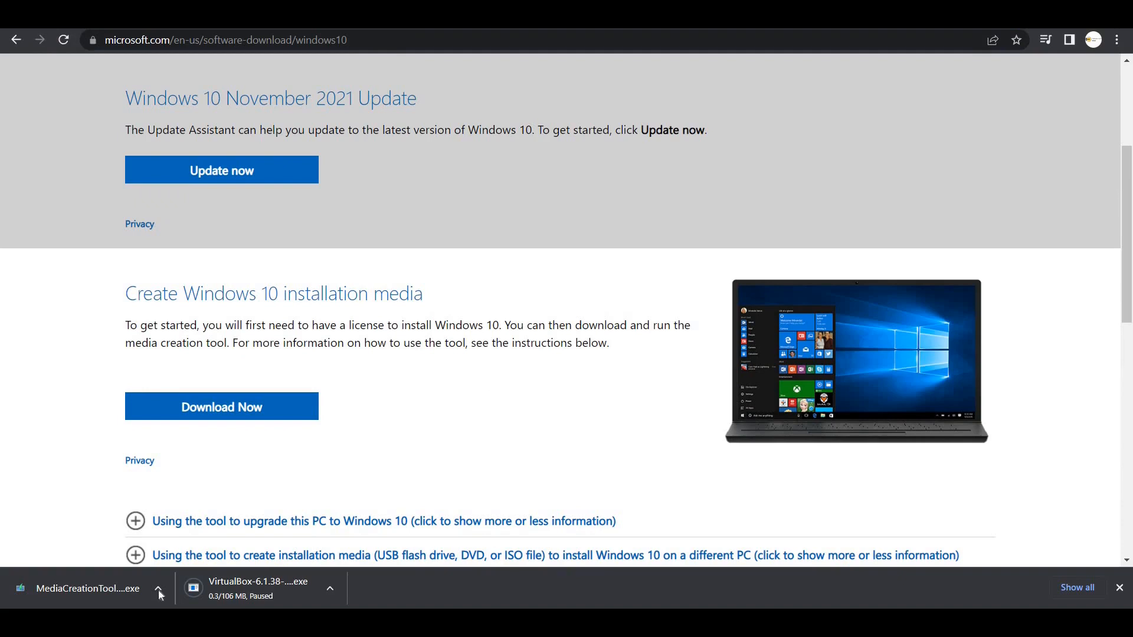
# - Show the download options for the downloaded MediaCreationTool in Chrome's download bar
pyautogui.click(158, 590)
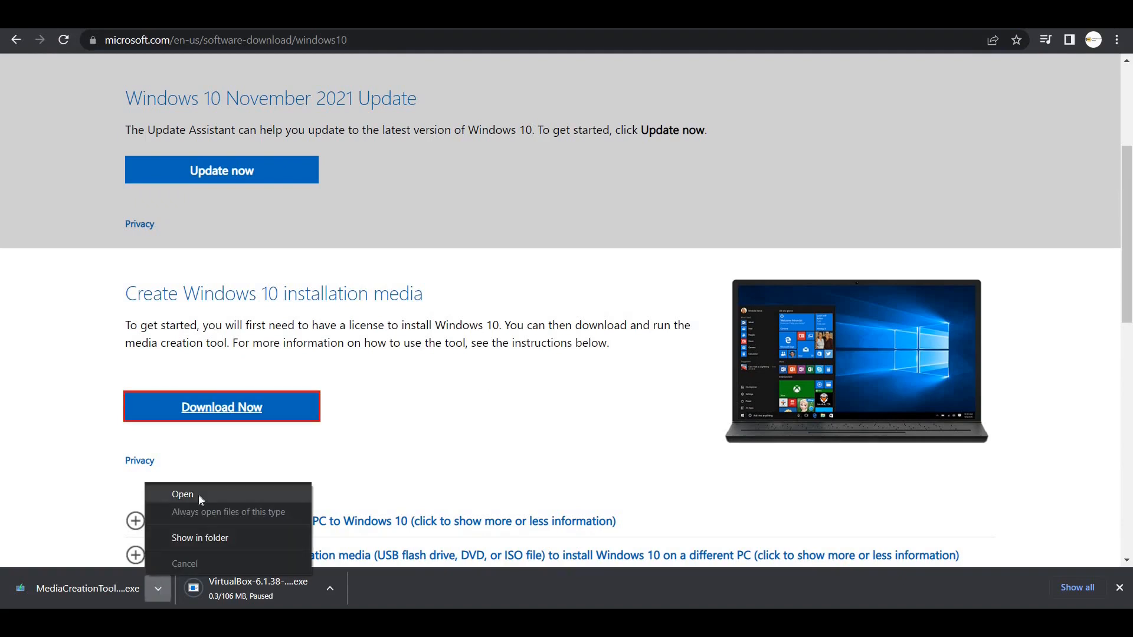
# - Launch the Media Creation Tool, accept the license, and choose installation media with recommended language and edition
pyautogui.click(183, 495)
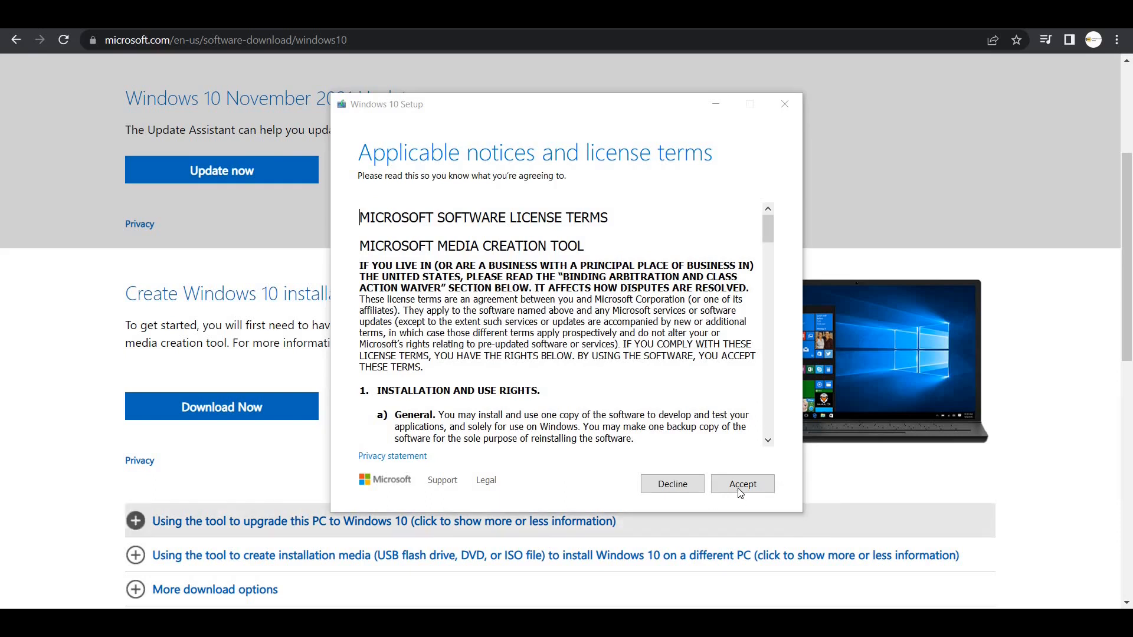
pyautogui.click(733, 487)
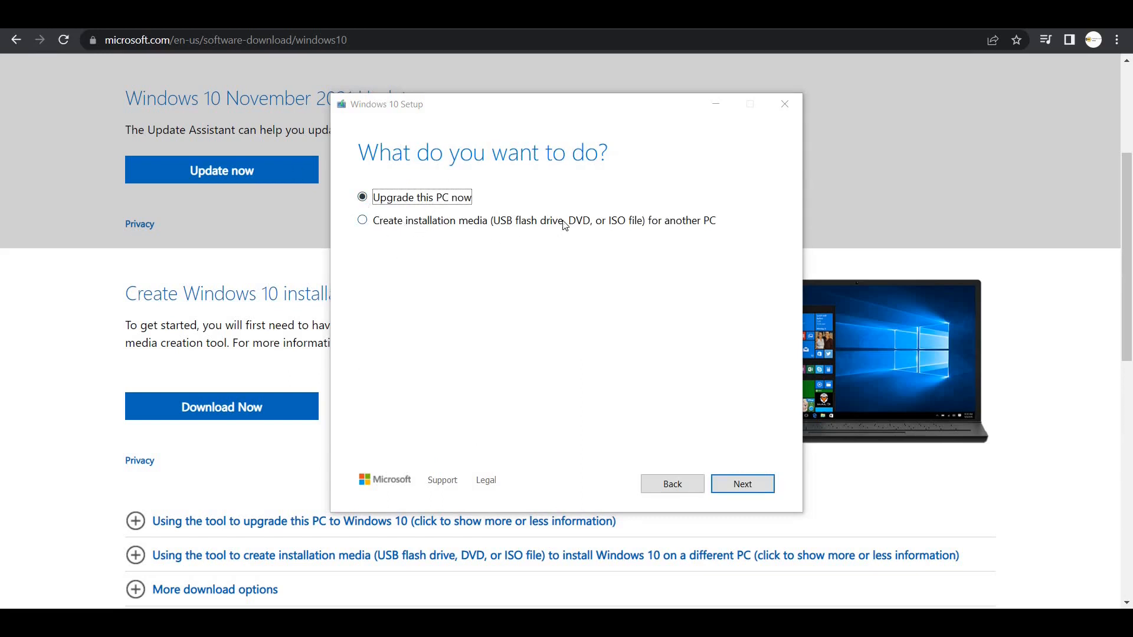
pyautogui.click(362, 220)
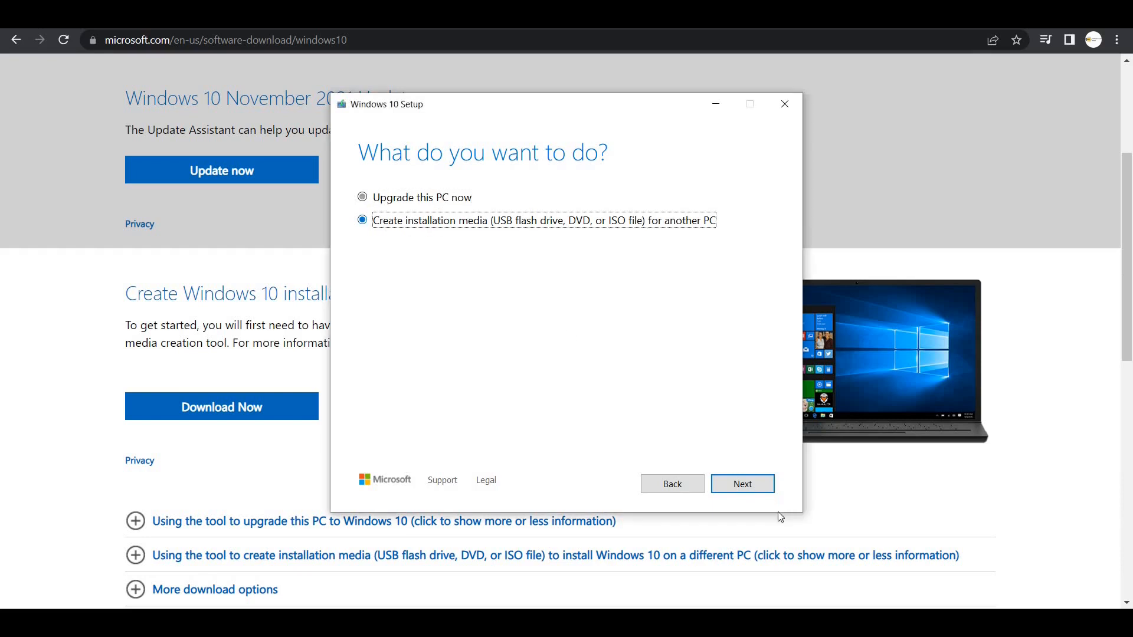
pyautogui.click(736, 485)
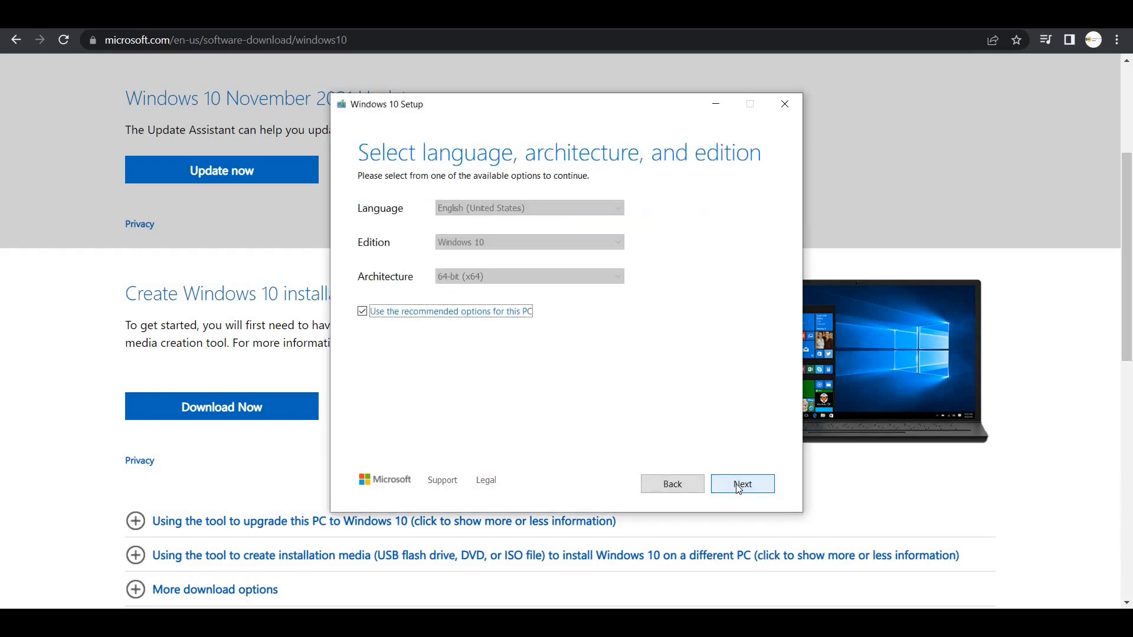
pyautogui.click(737, 486)
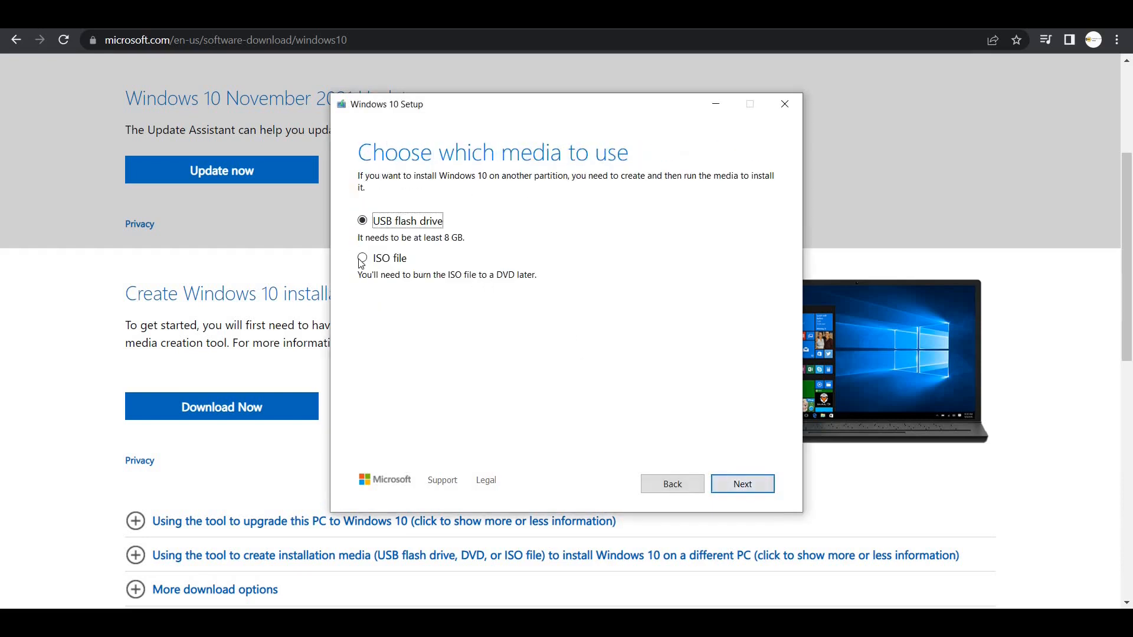
# - Choose ISO file as the media, keep the existing Windows.iso, and return to the edition step
pyautogui.click(360, 261)
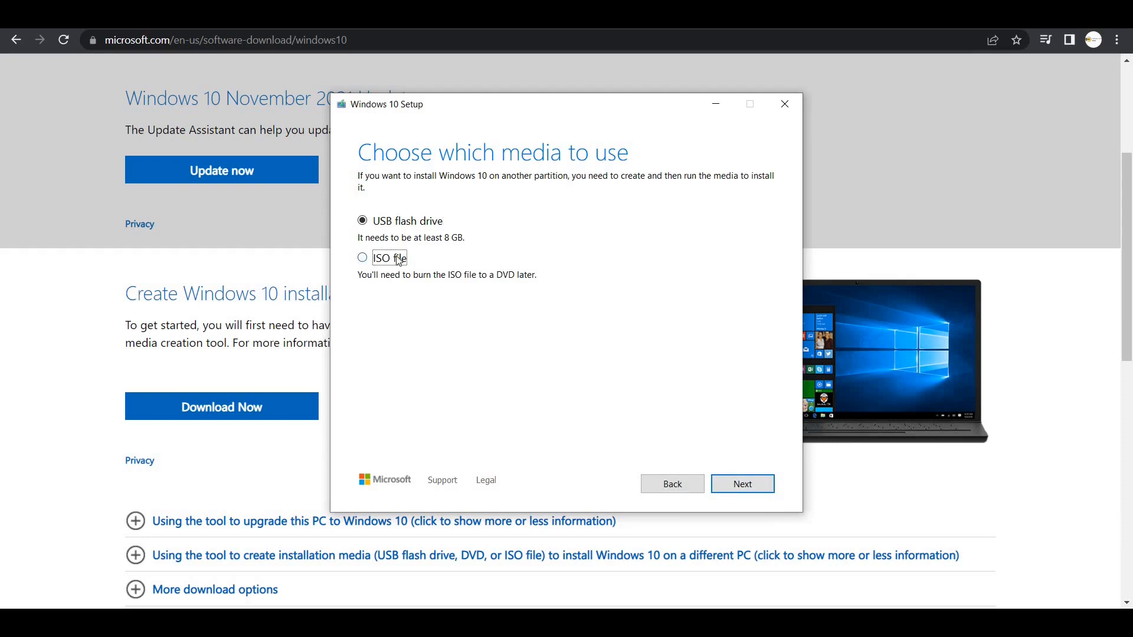
pyautogui.click(735, 483)
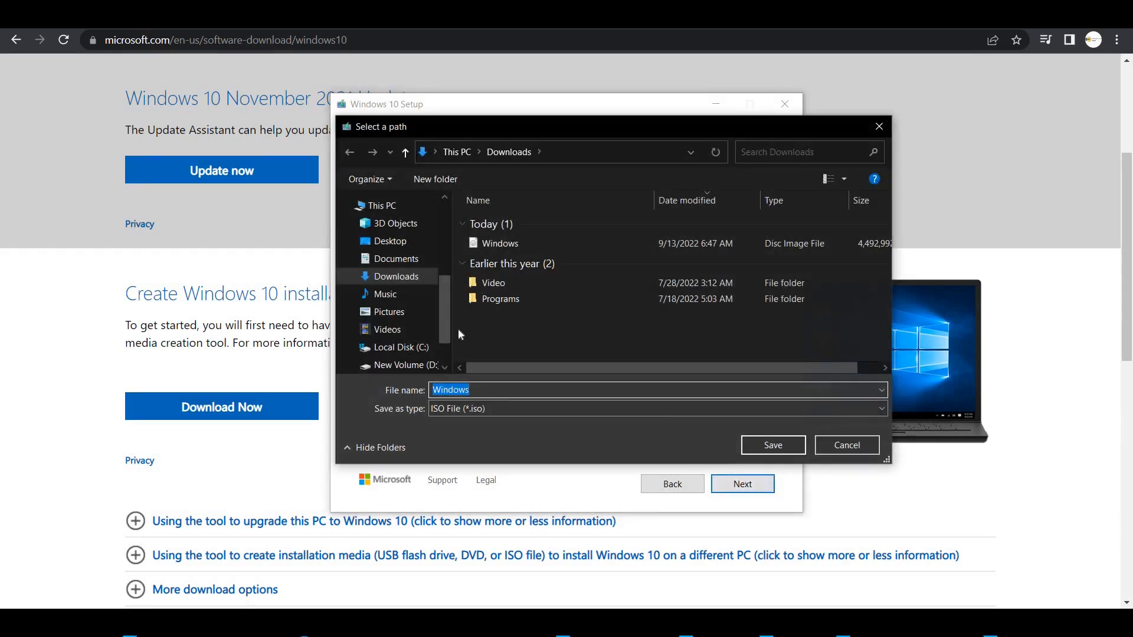
pyautogui.click(780, 441)
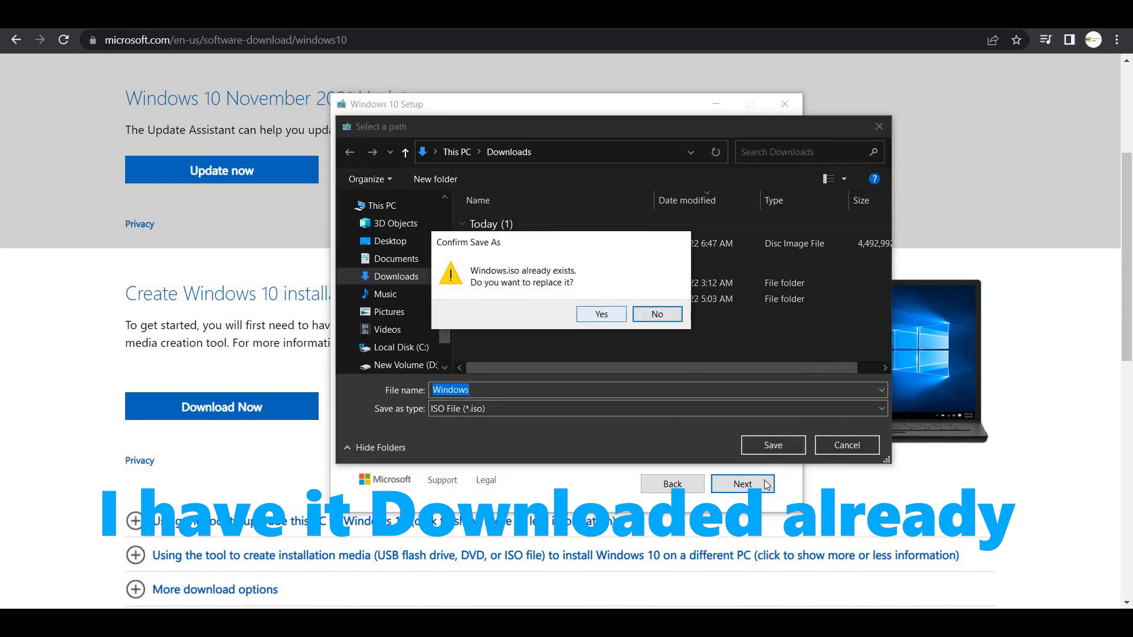
pyautogui.click(645, 314)
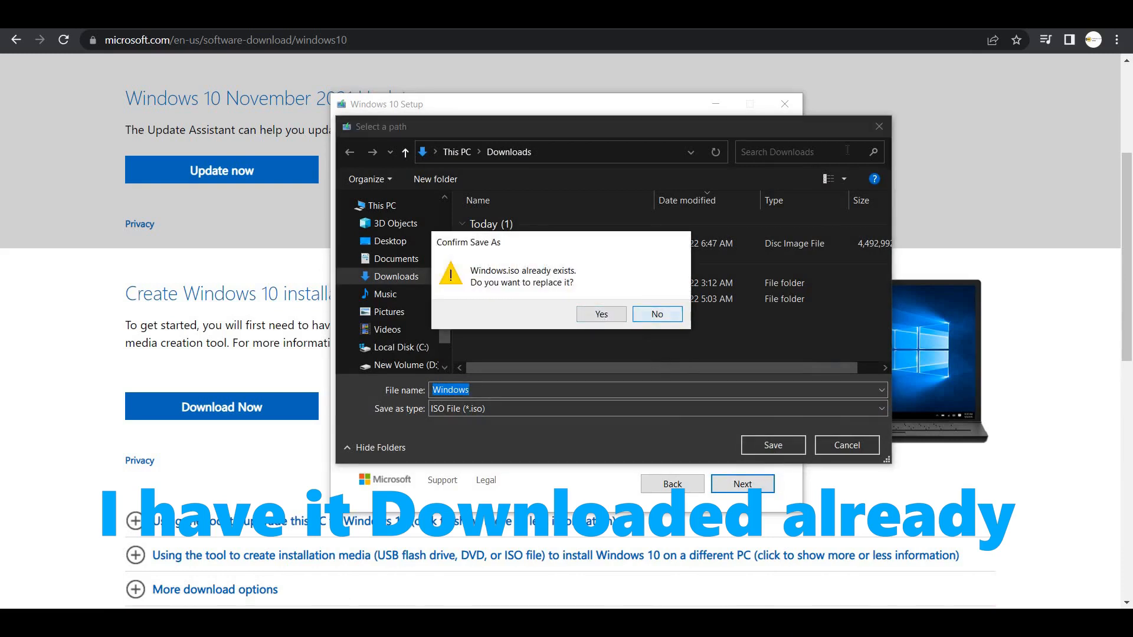
pyautogui.click(878, 124)
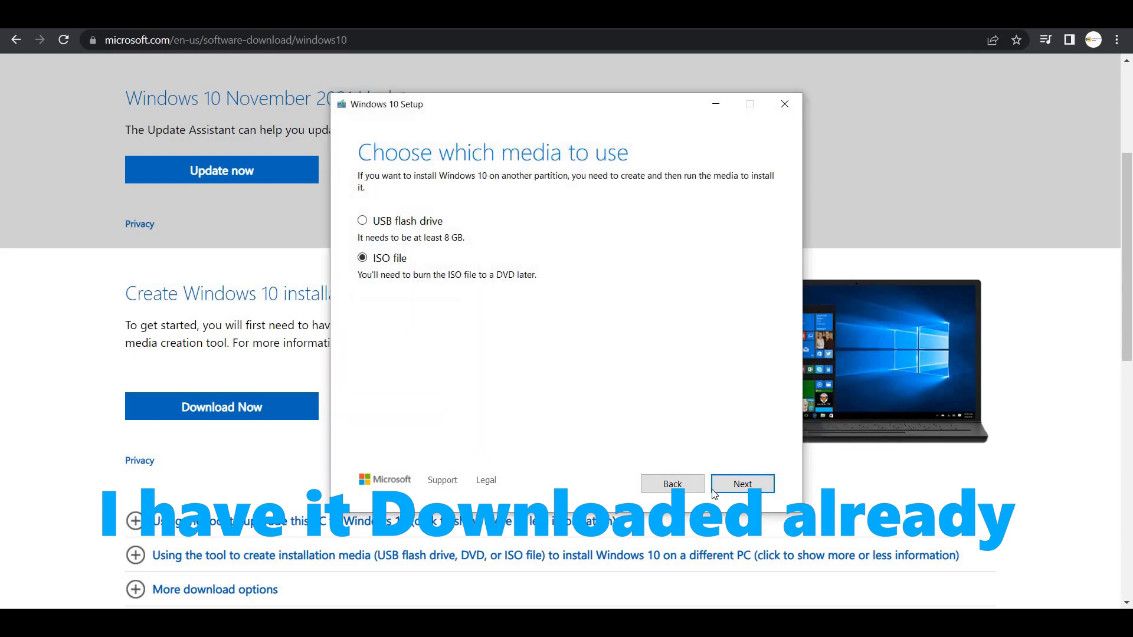
pyautogui.click(679, 490)
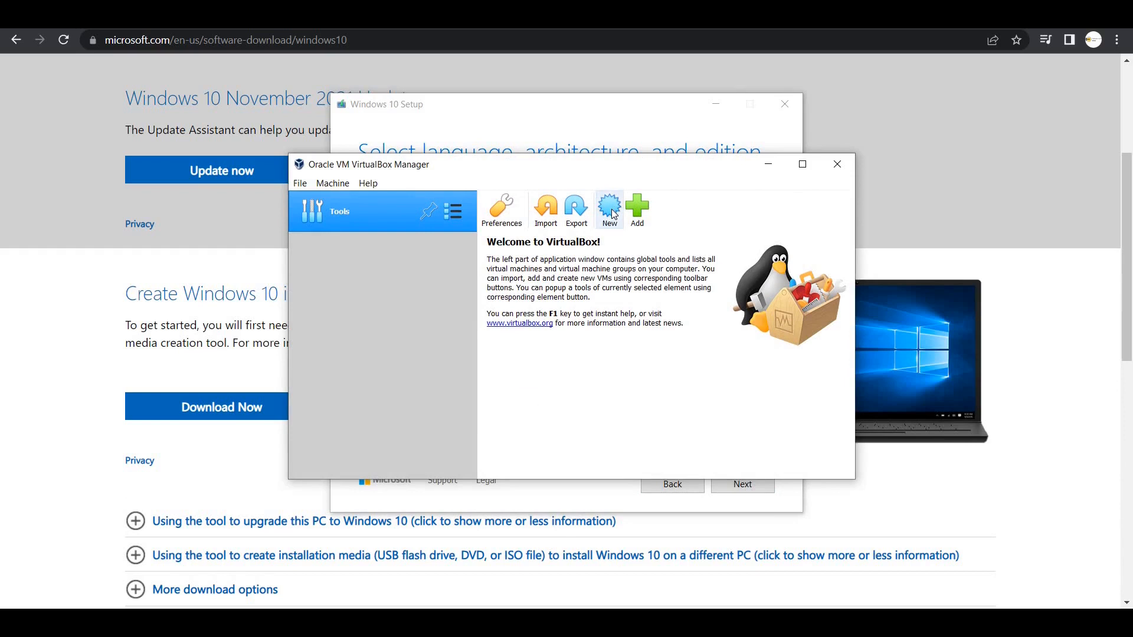
# - Start a new VM named windows10 with 2304 MB of memory
pyautogui.click(614, 214)
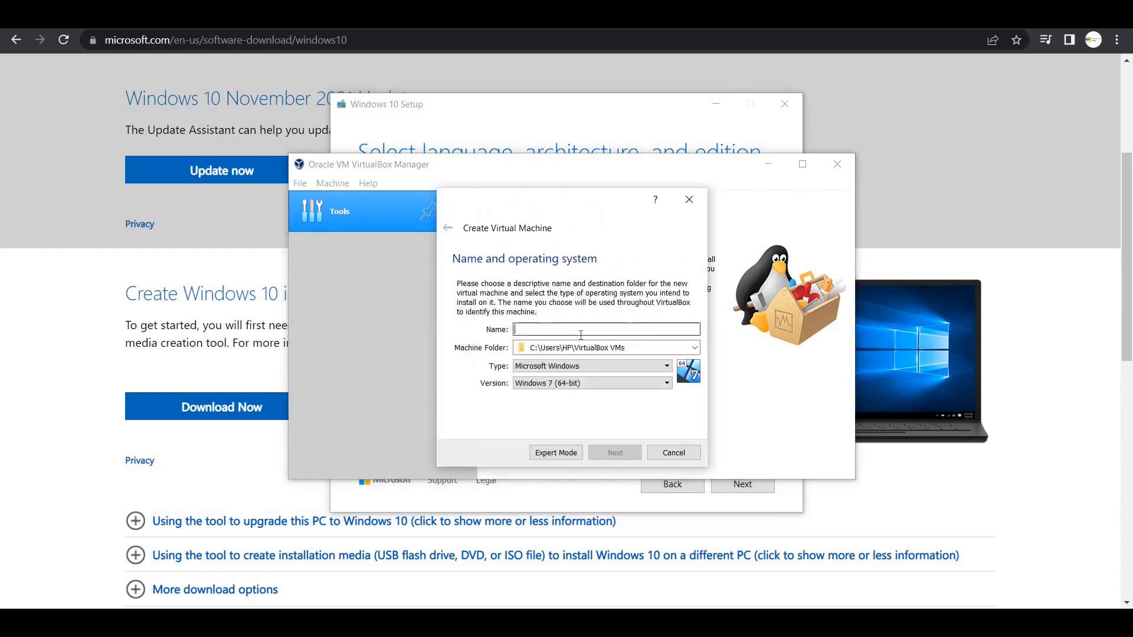
pyautogui.write('window')
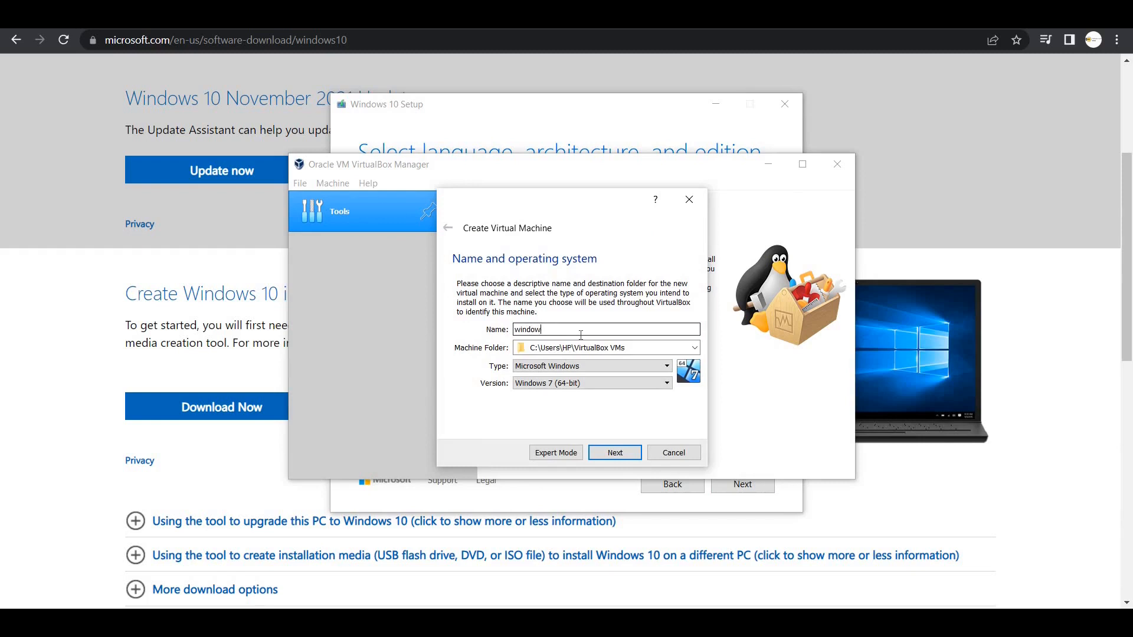
pyautogui.write('s10')
pyautogui.click(621, 459)
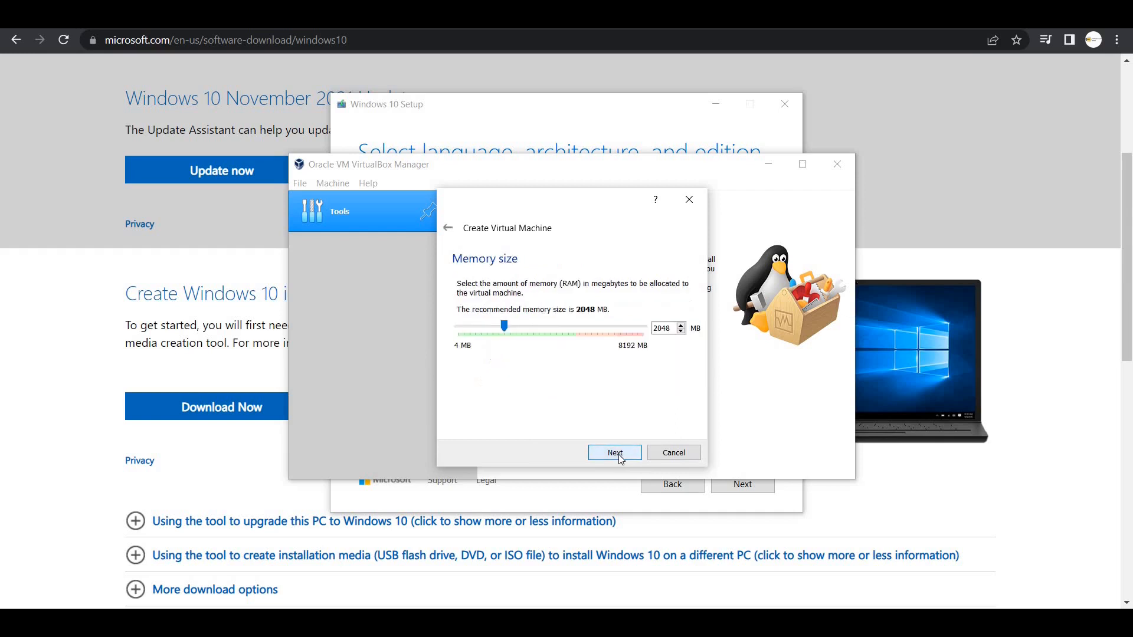
pyautogui.click(521, 334)
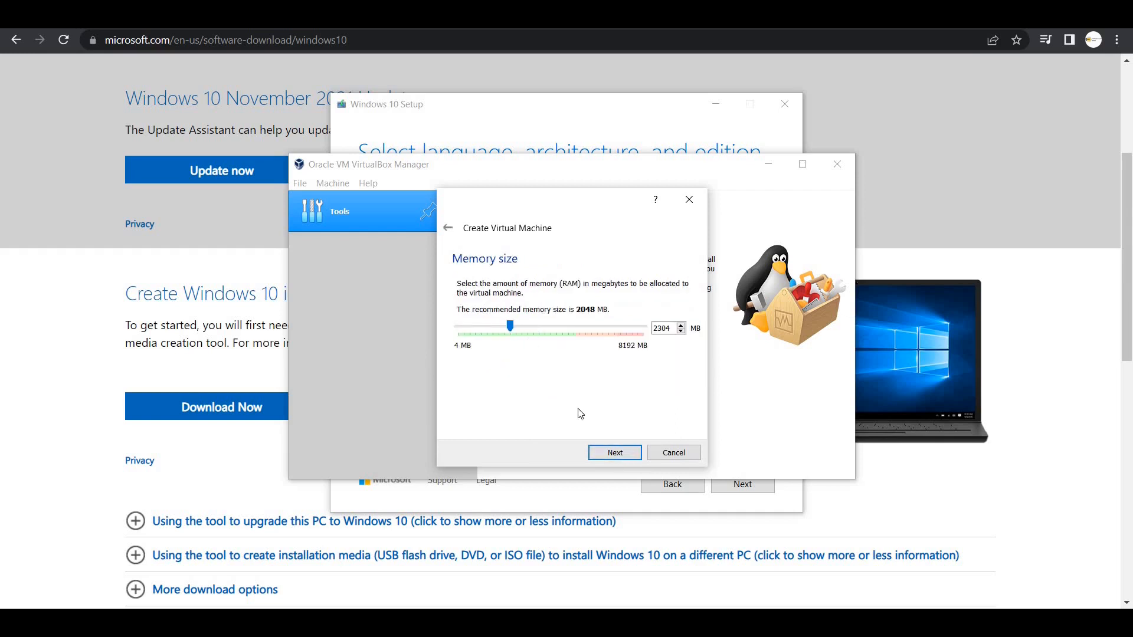
# - Create a new 50 GB VDI virtual hard disk with default allocation and finish the VM
pyautogui.click(611, 459)
pyautogui.click(611, 459)
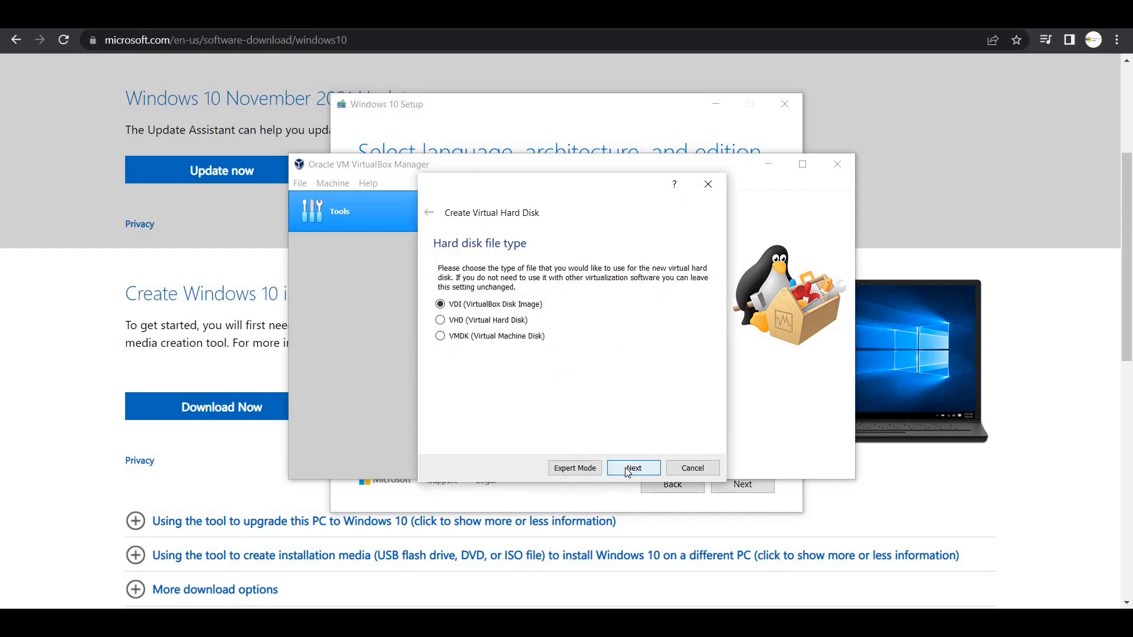
pyautogui.click(627, 469)
pyautogui.click(628, 470)
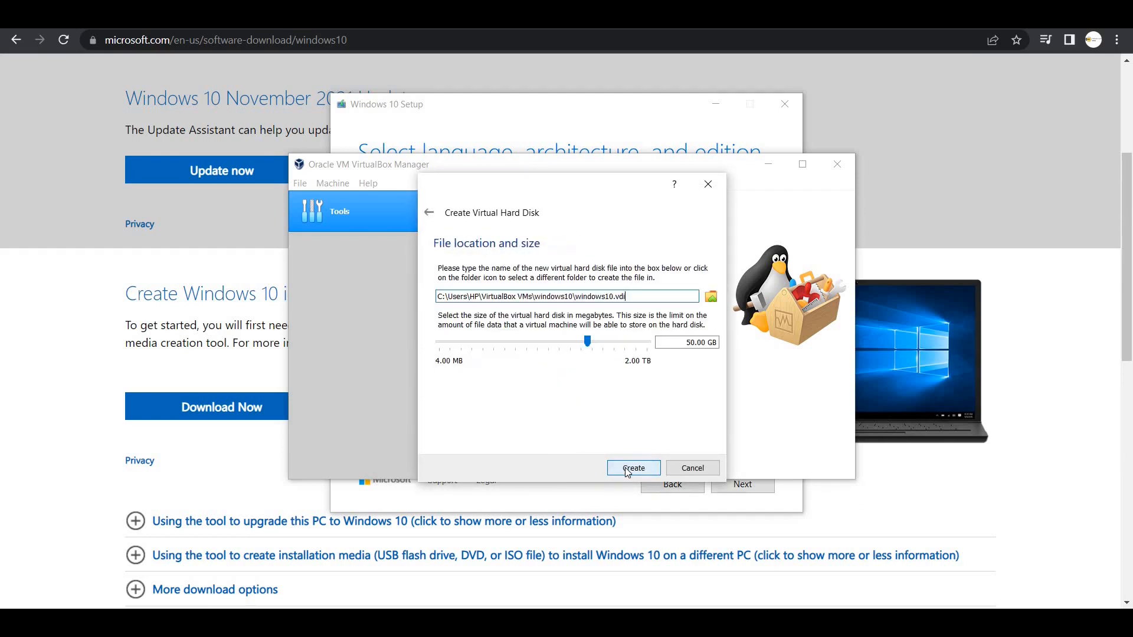
pyautogui.click(628, 470)
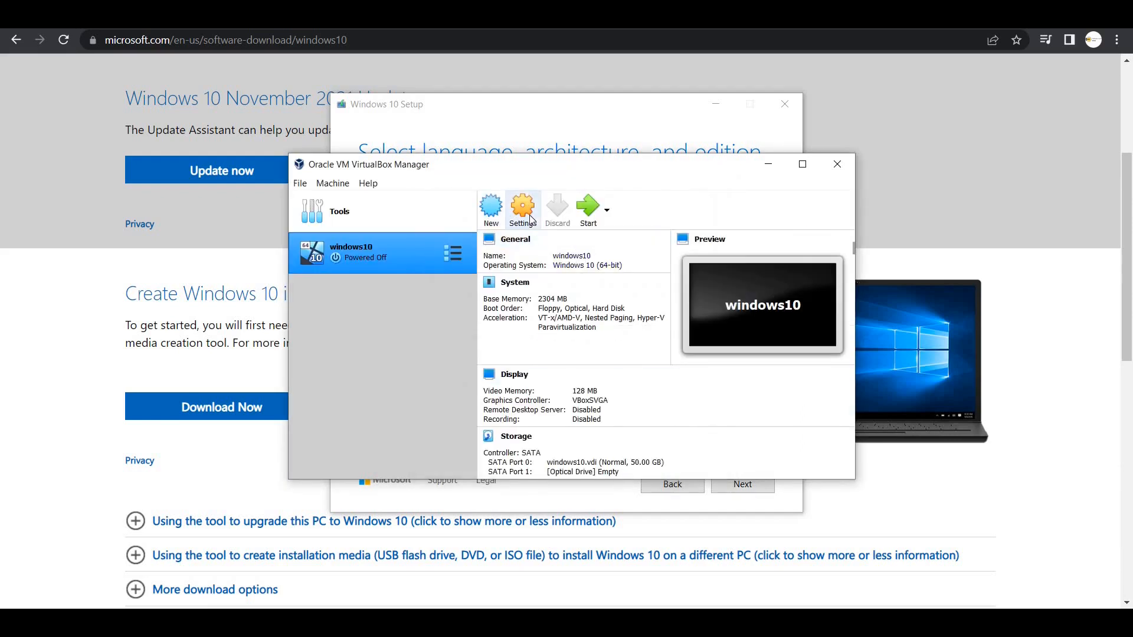
# - Attach Windows.iso from Downloads to the windows10 VM's empty optical drive and save the storage settings
pyautogui.click(531, 219)
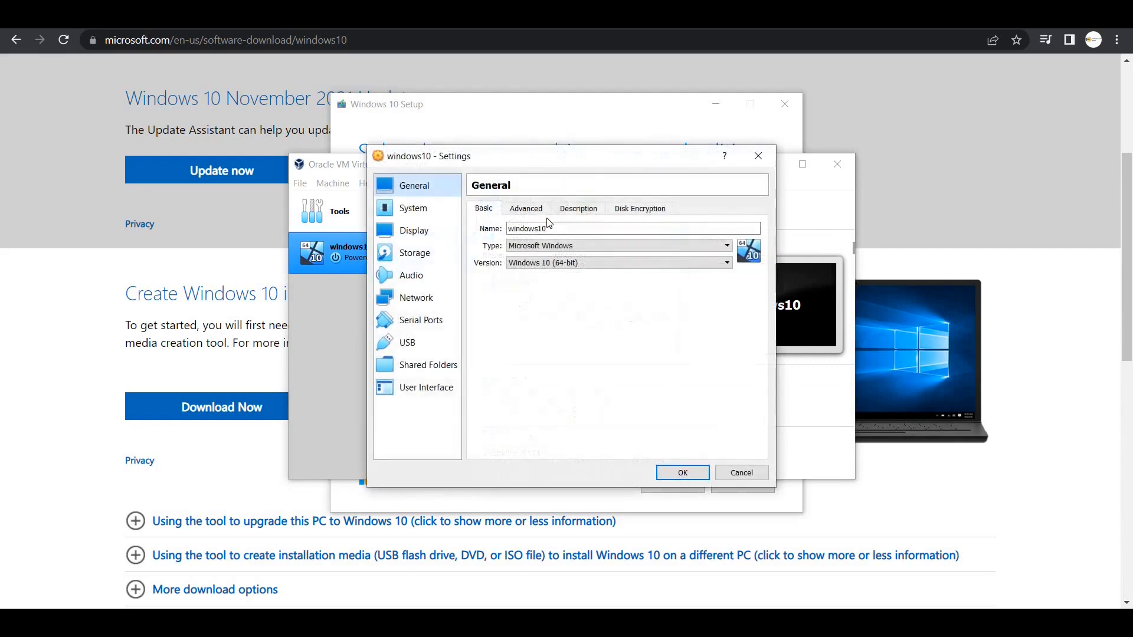
pyautogui.click(406, 253)
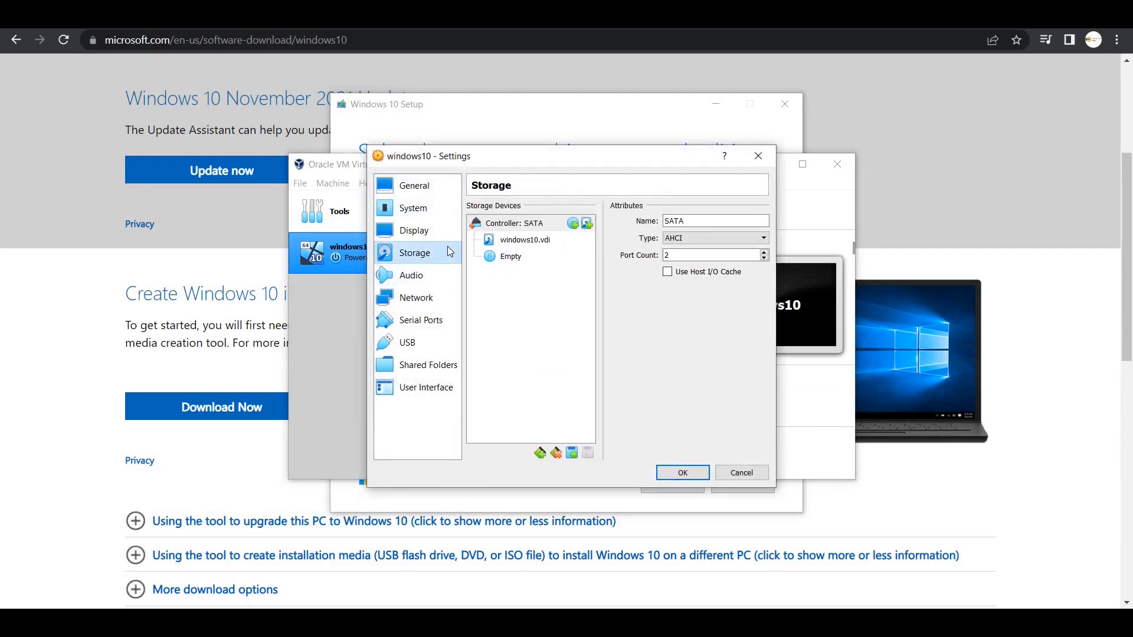
pyautogui.click(508, 256)
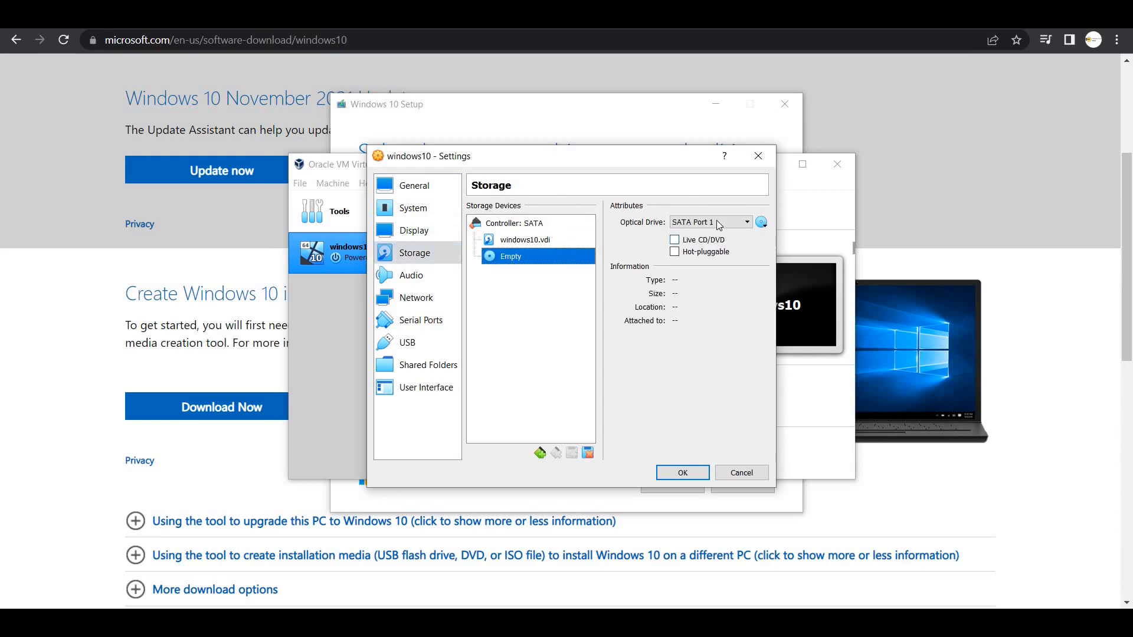
pyautogui.click(761, 224)
pyautogui.click(779, 241)
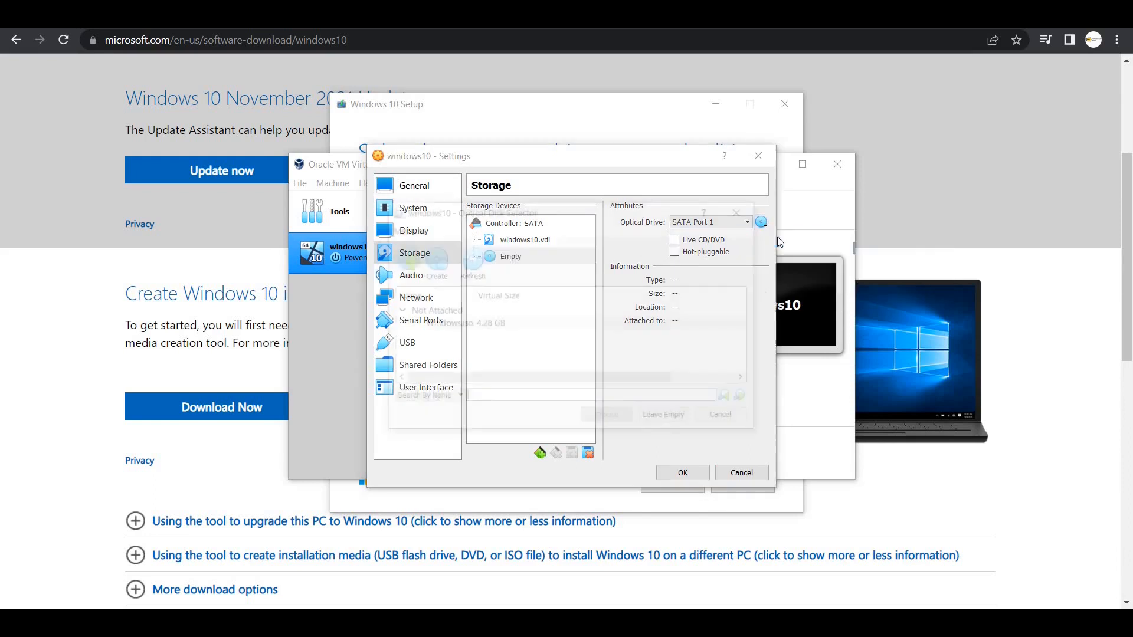
pyautogui.click(405, 259)
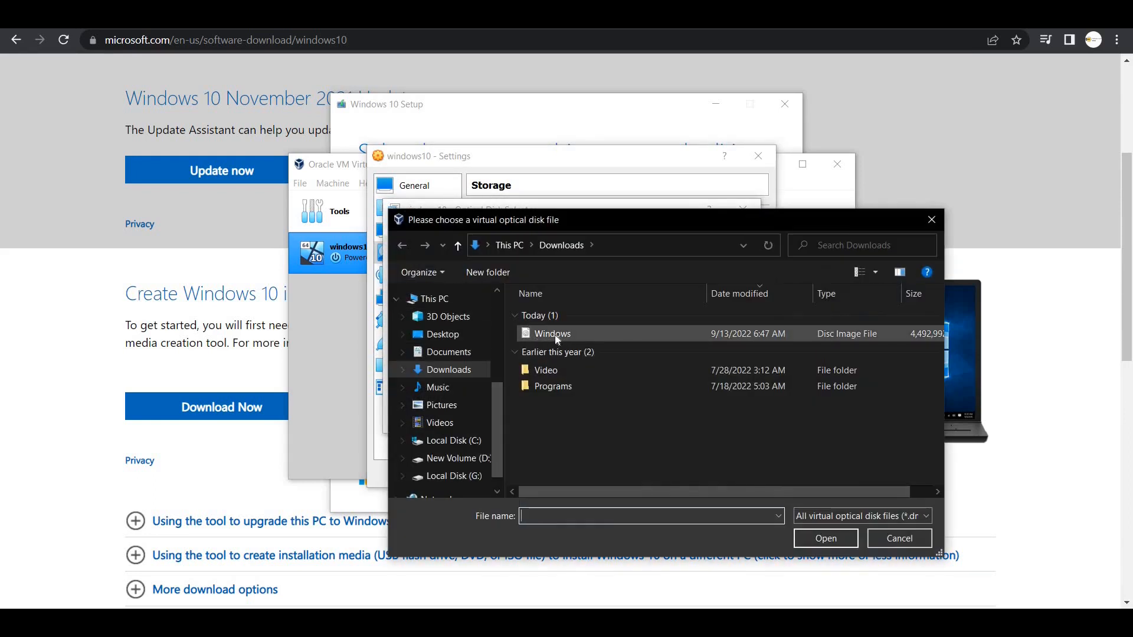
pyautogui.click(571, 335)
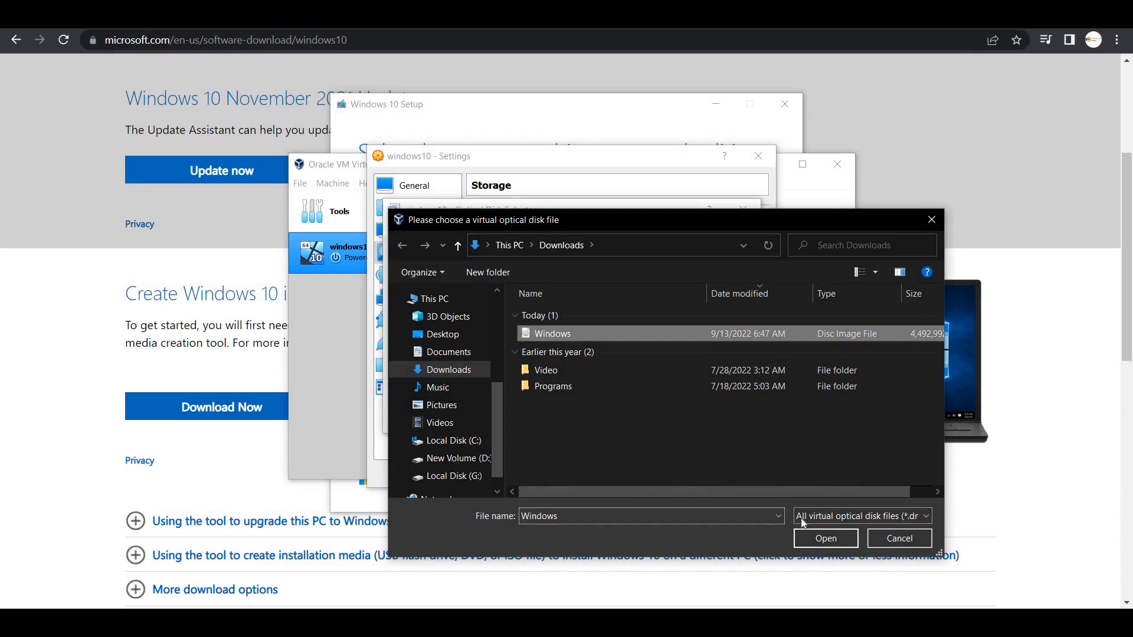
pyautogui.click(826, 538)
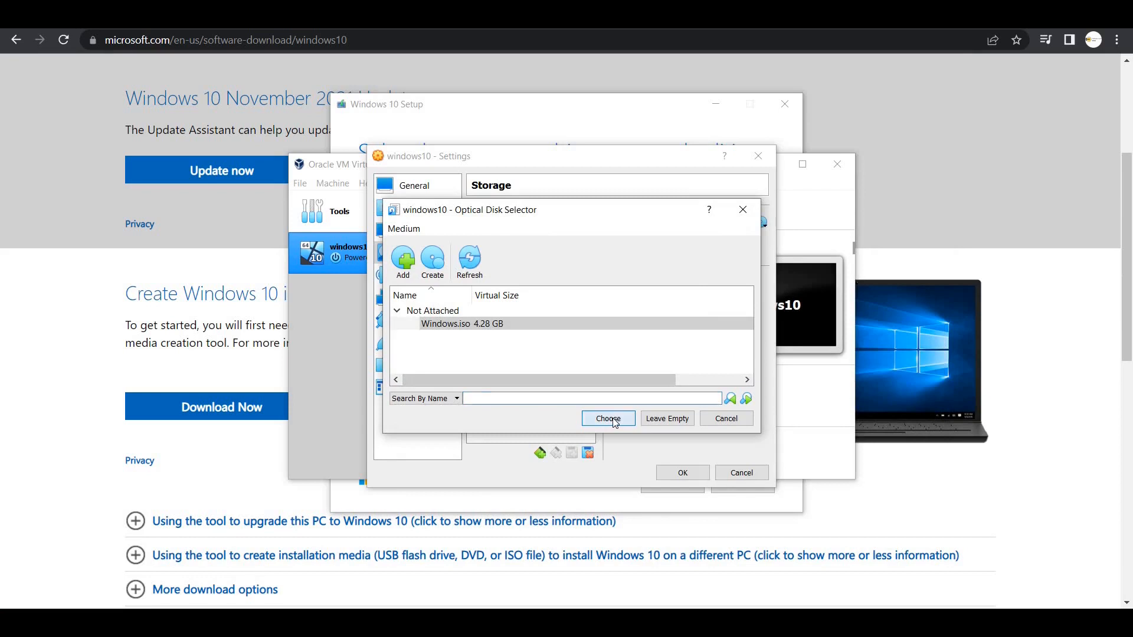
pyautogui.click(614, 419)
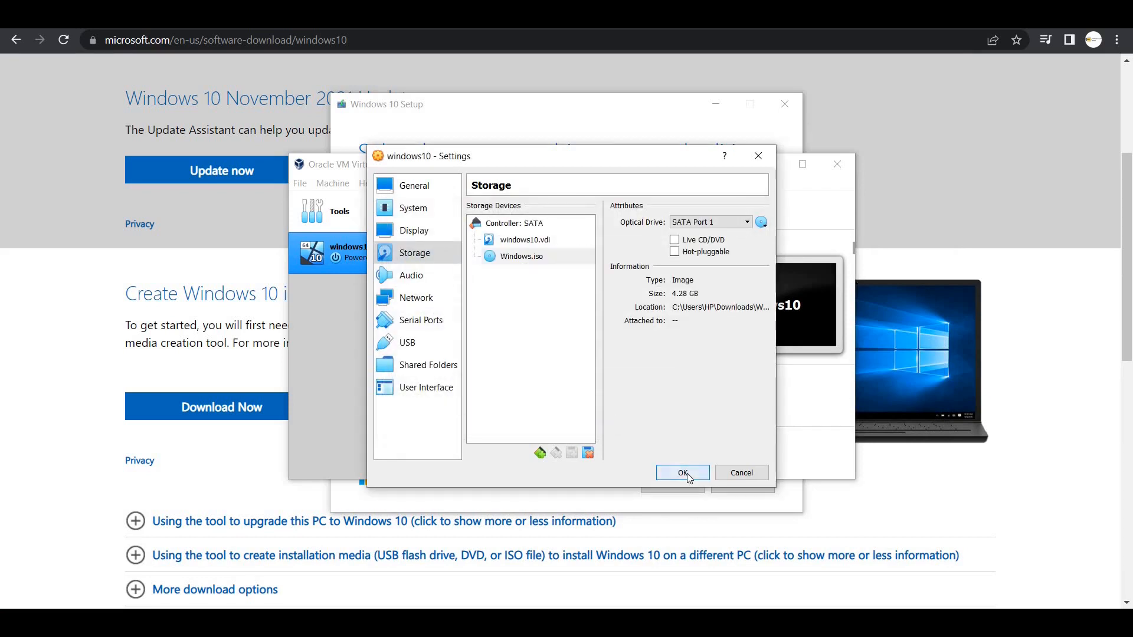
pyautogui.click(684, 474)
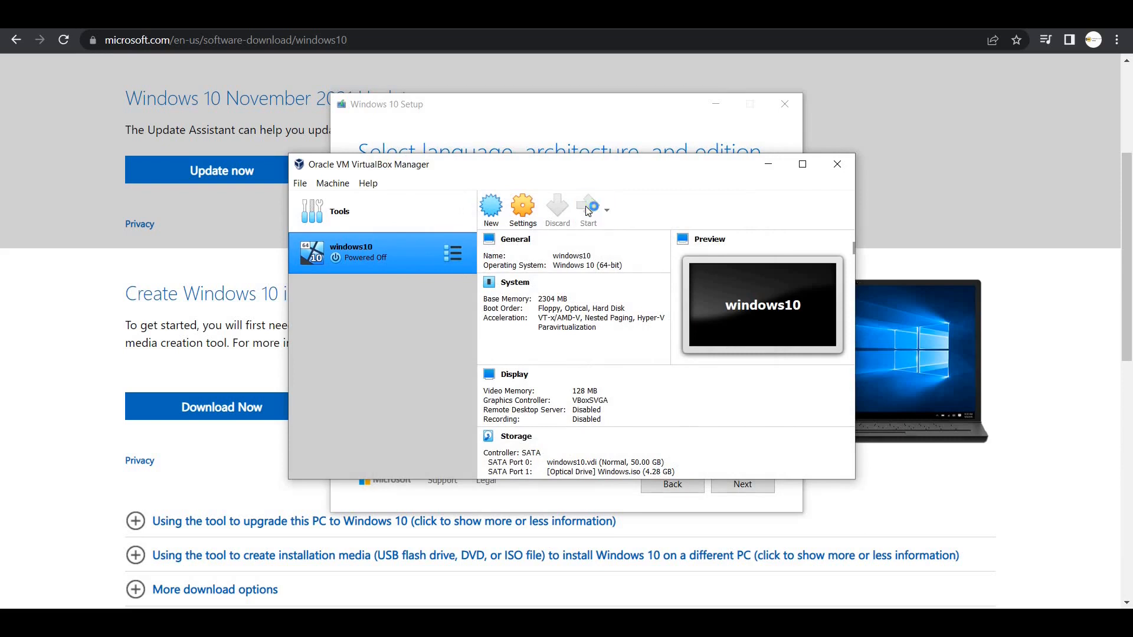
# - Start windows10, dismiss the keyboard and mouse notices, keep default language, and choose Install now
pyautogui.click(589, 211)
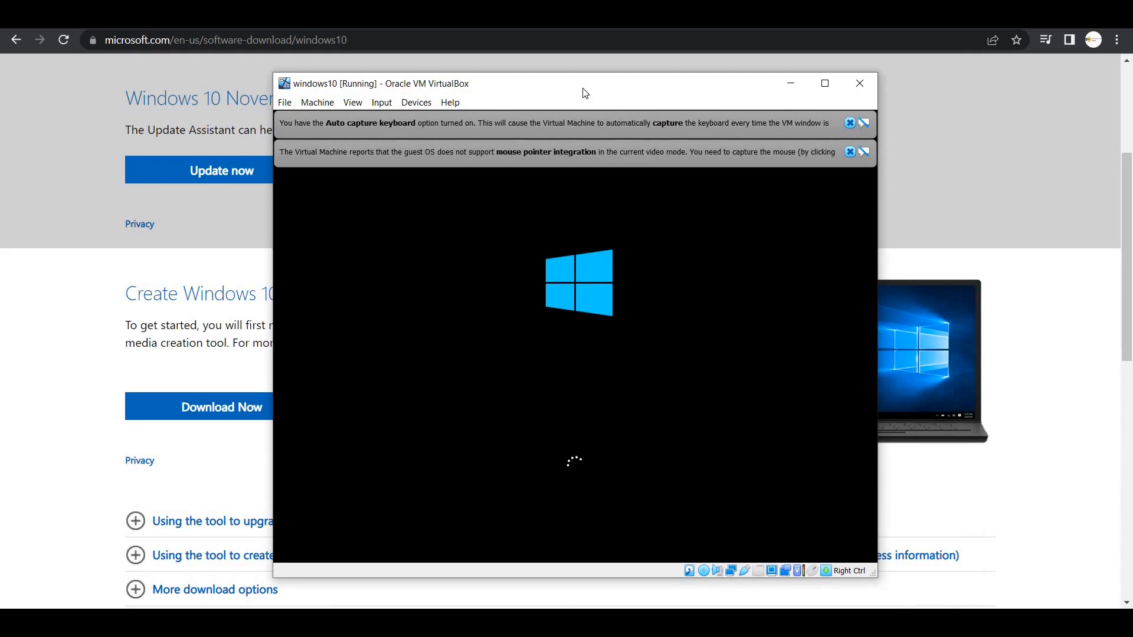
pyautogui.click(850, 123)
pyautogui.click(850, 123)
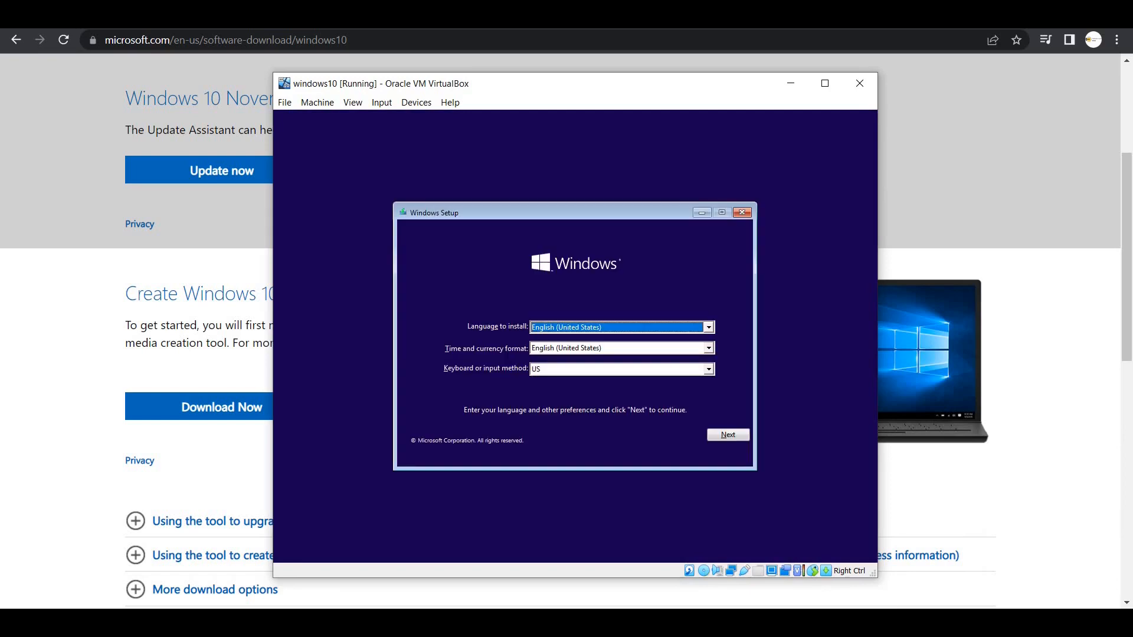
pyautogui.click(725, 437)
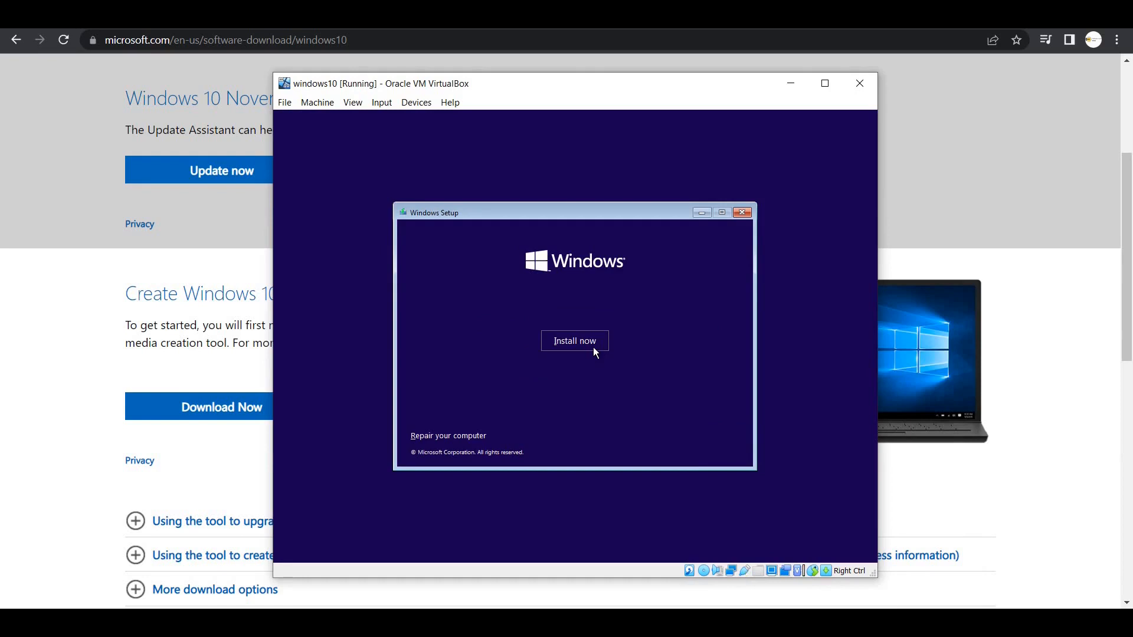
pyautogui.click(594, 347)
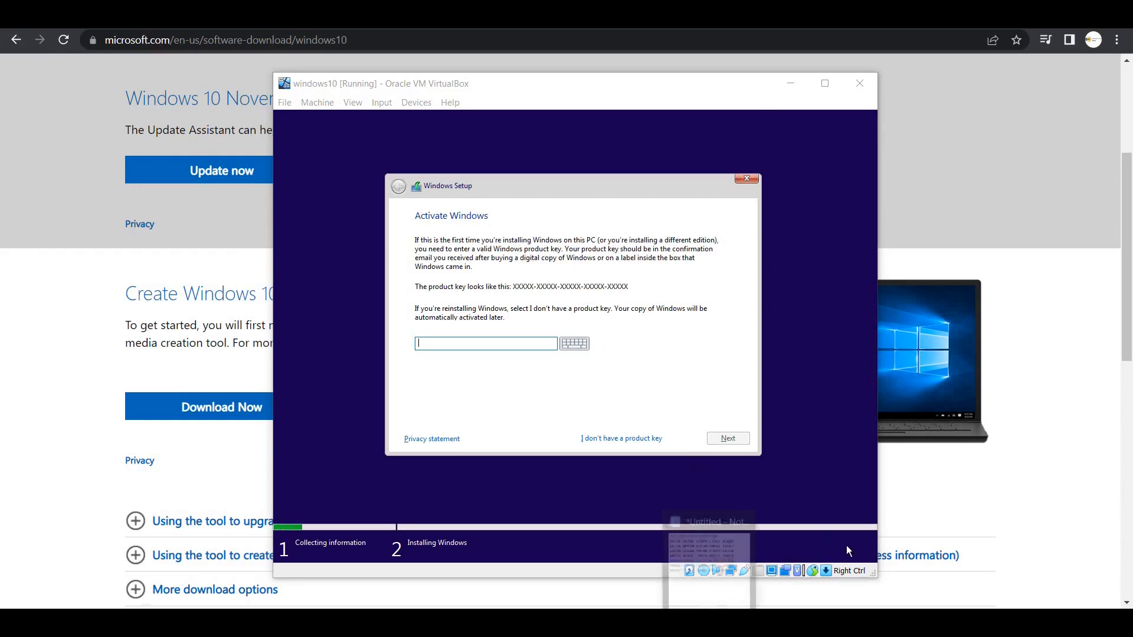
# - Copy a product key from the Notepad notes into Setup's product key field and submit it
pyautogui.click(711, 623)
pyautogui.click(940, 203)
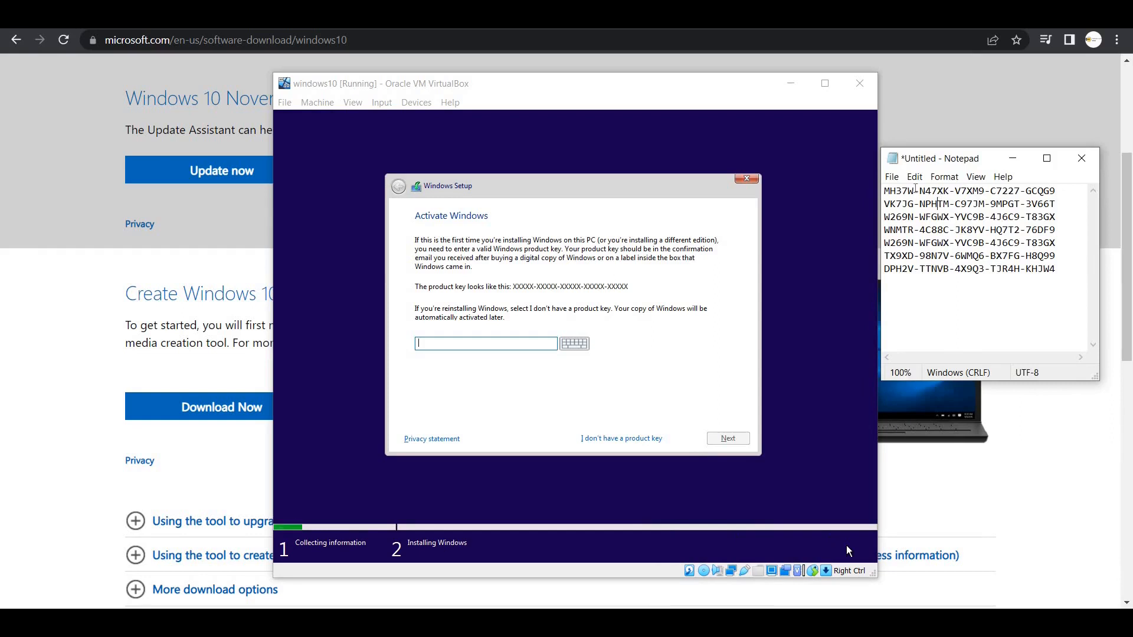
pyautogui.click(910, 190)
pyautogui.click(473, 348)
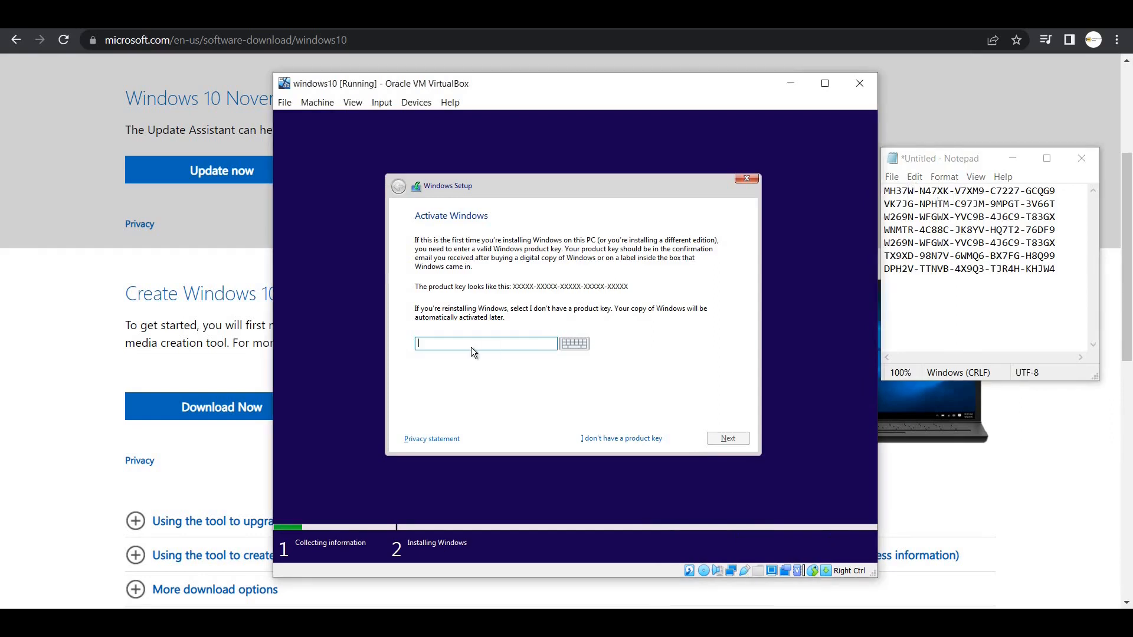
pyautogui.write('MH37W-N47XK-V7XM9-C7227-GCQ')
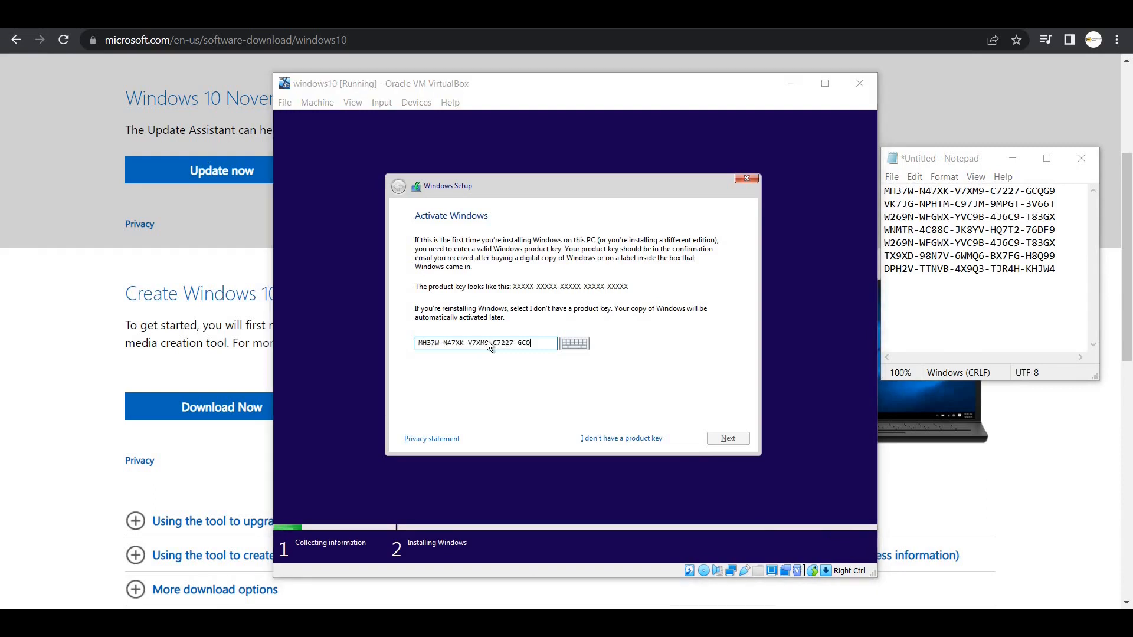
pyautogui.click(538, 345)
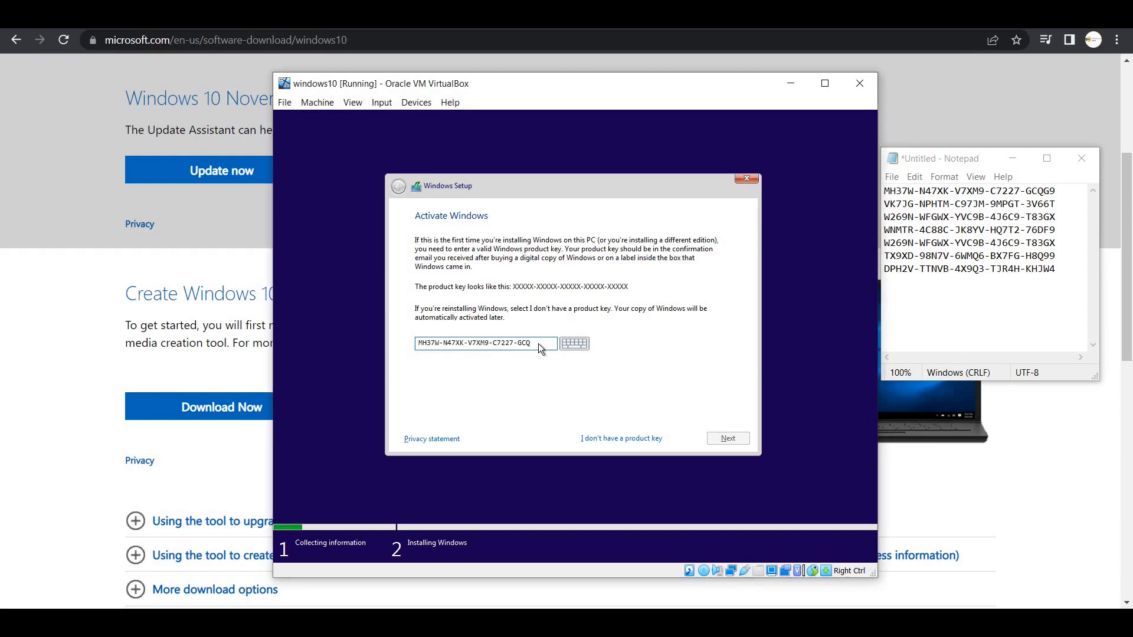
pyautogui.write('9')
pyautogui.click(743, 438)
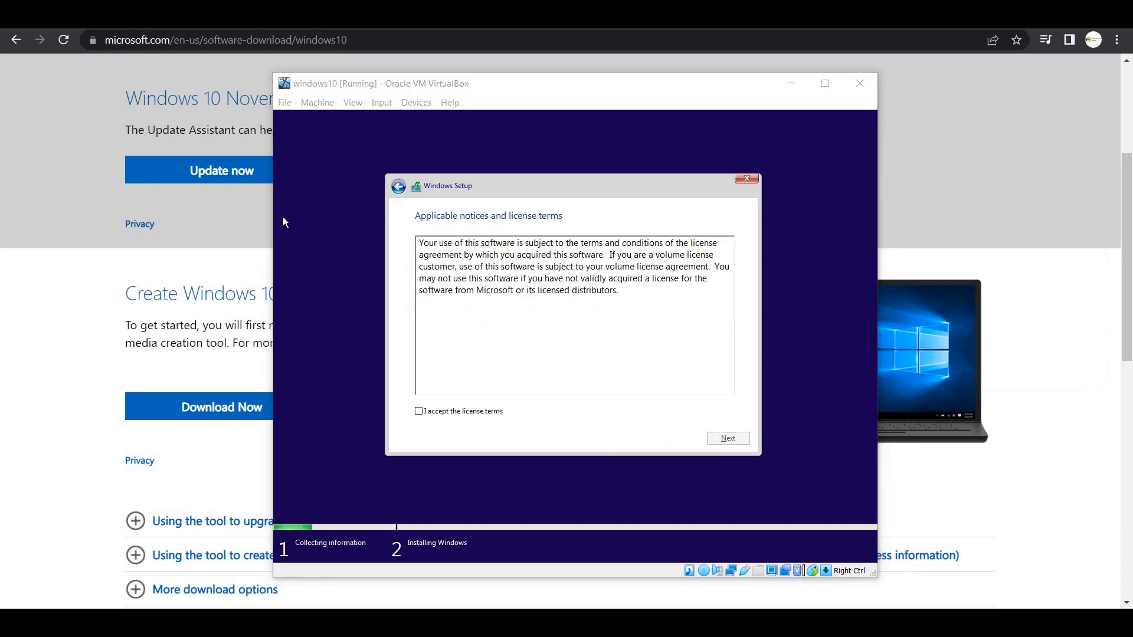
# - Accept the license terms and run a Custom install onto Drive 0's unallocated space
pyautogui.click(419, 412)
pyautogui.click(726, 438)
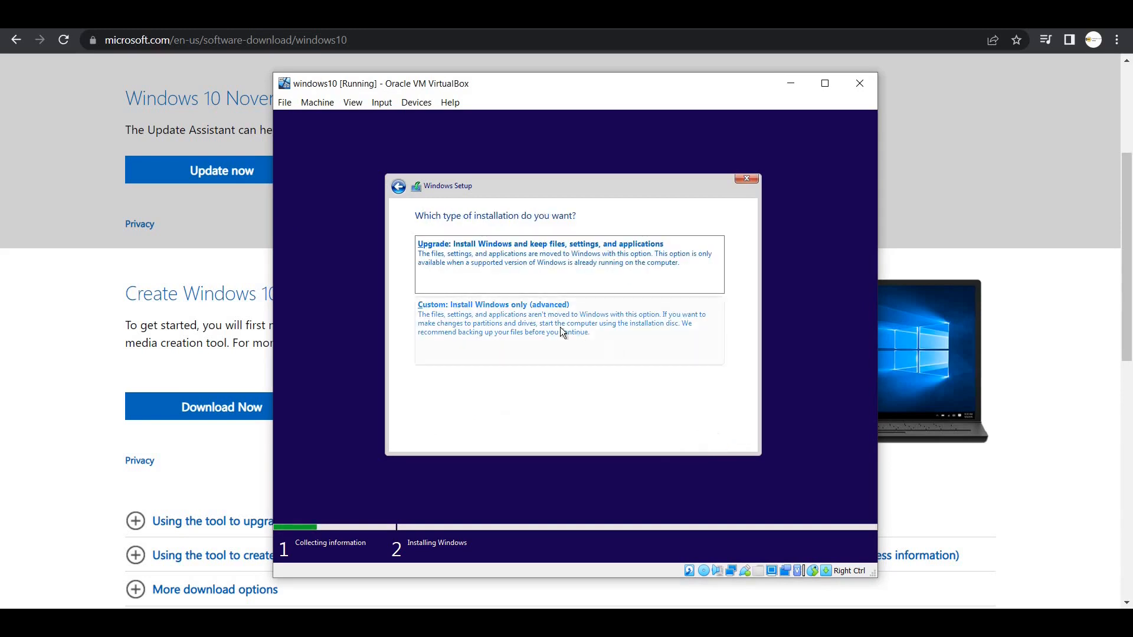
pyautogui.click(541, 325)
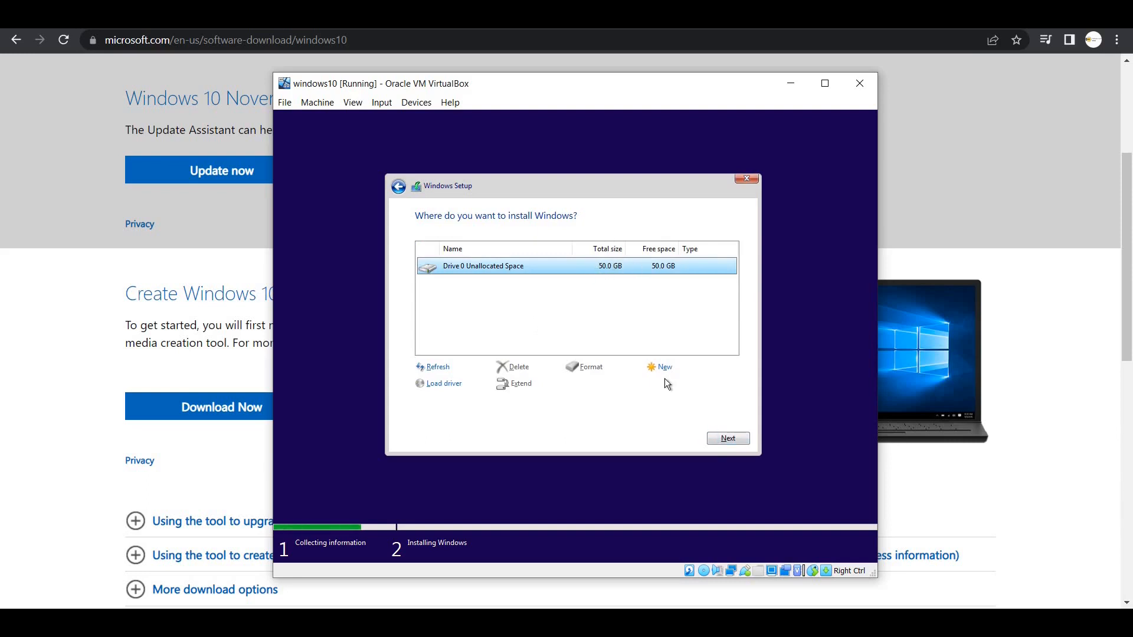
pyautogui.click(715, 436)
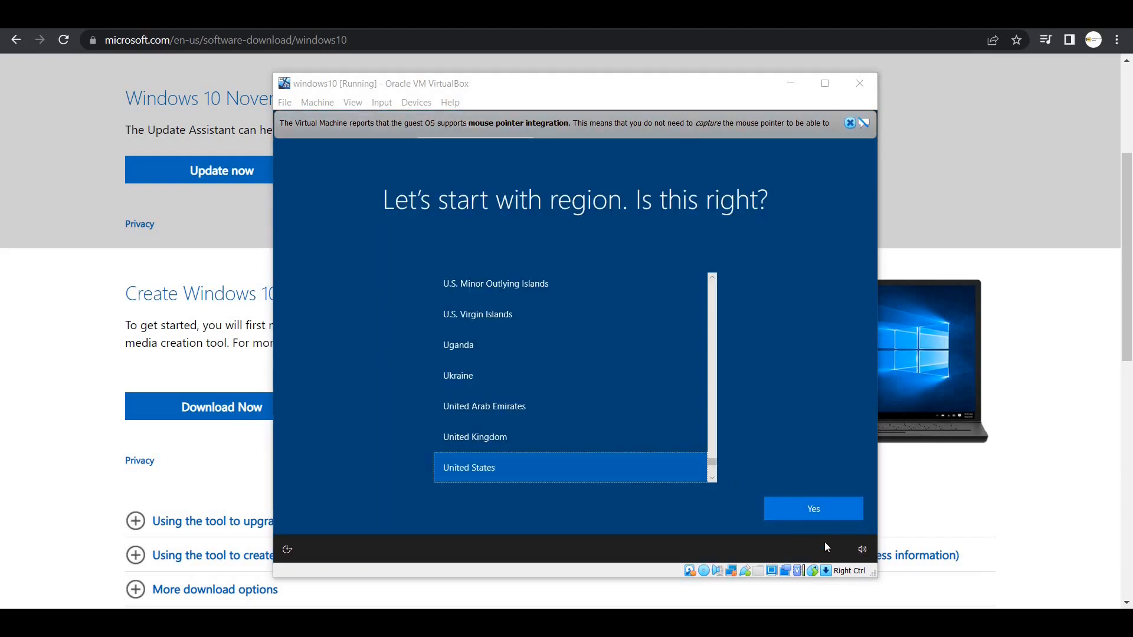
# - Confirm United States as region, choose English (India) keyboard layout, and skip a second layout
pyautogui.click(824, 507)
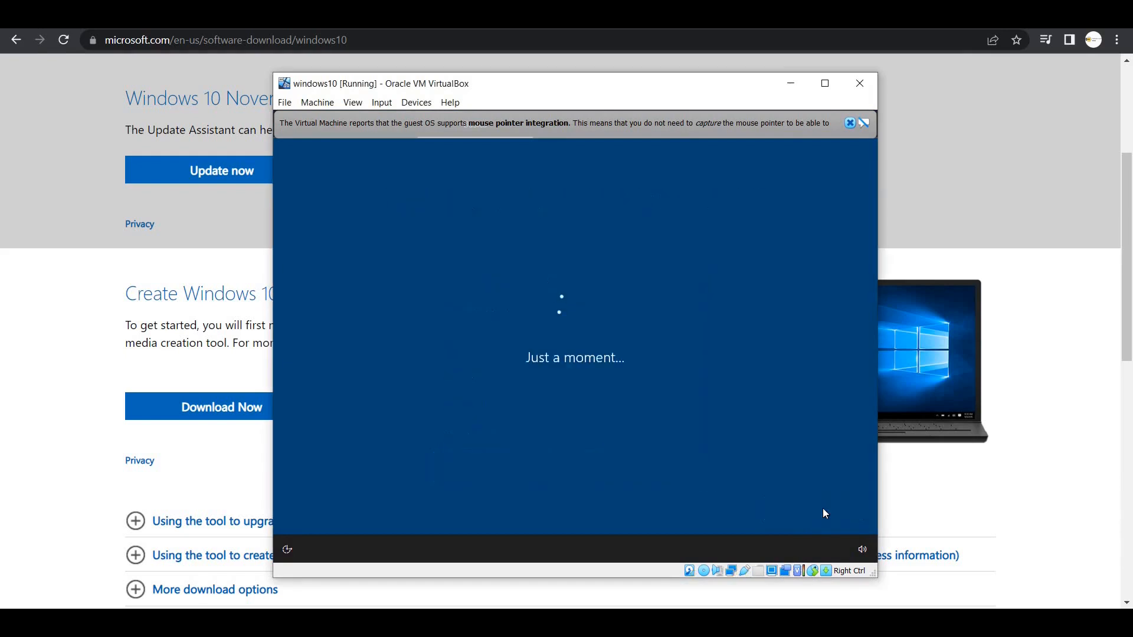
pyautogui.click(850, 123)
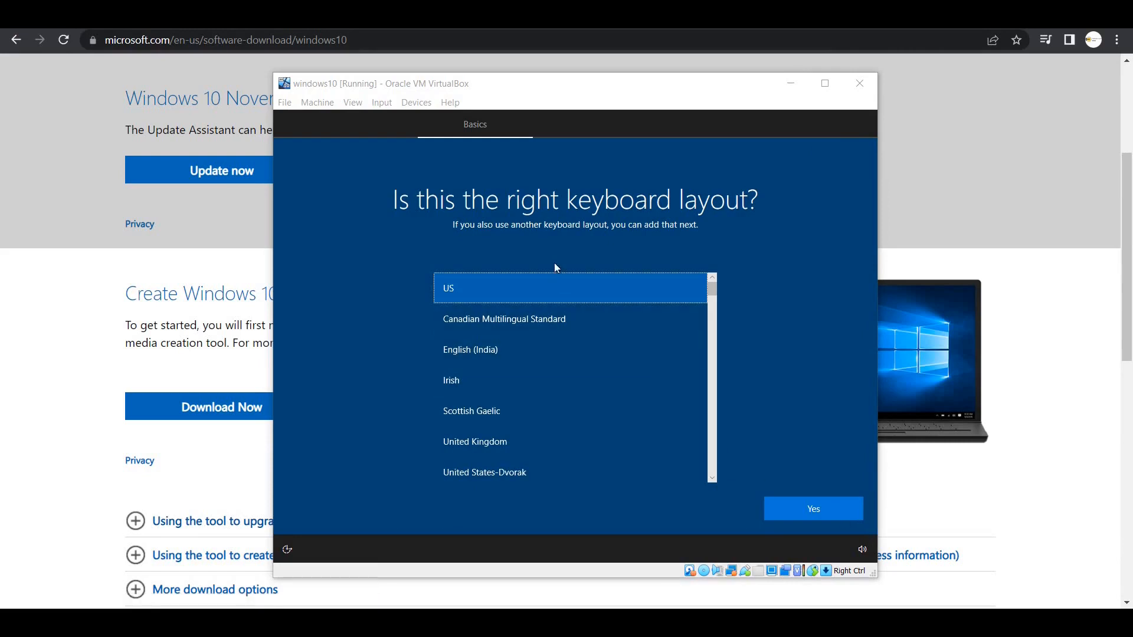
pyautogui.click(570, 350)
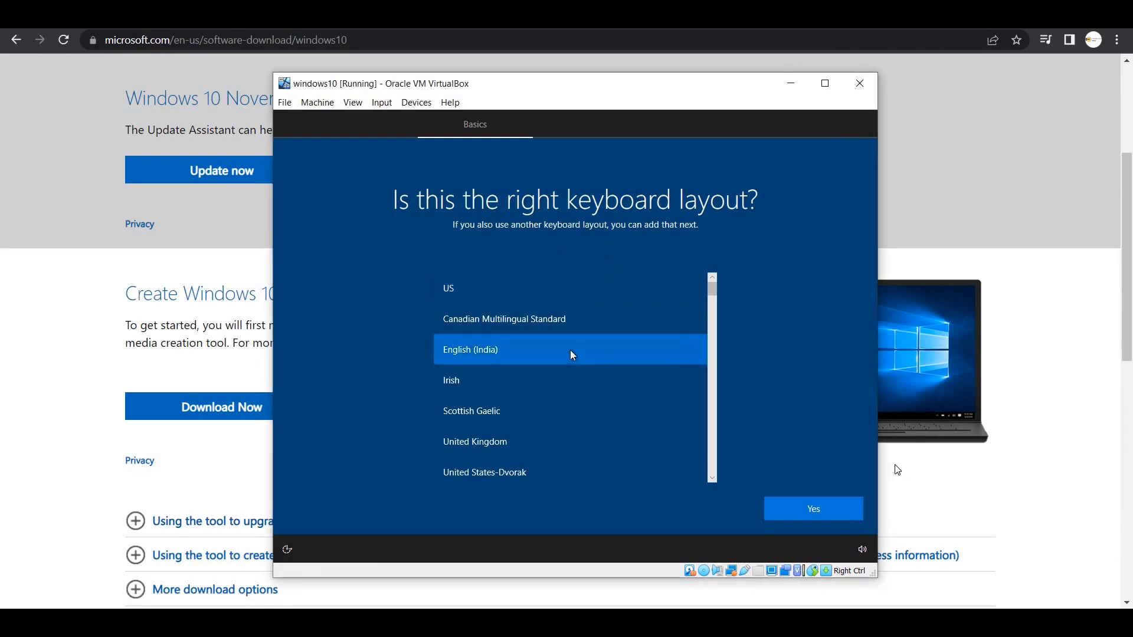
pyautogui.click(856, 512)
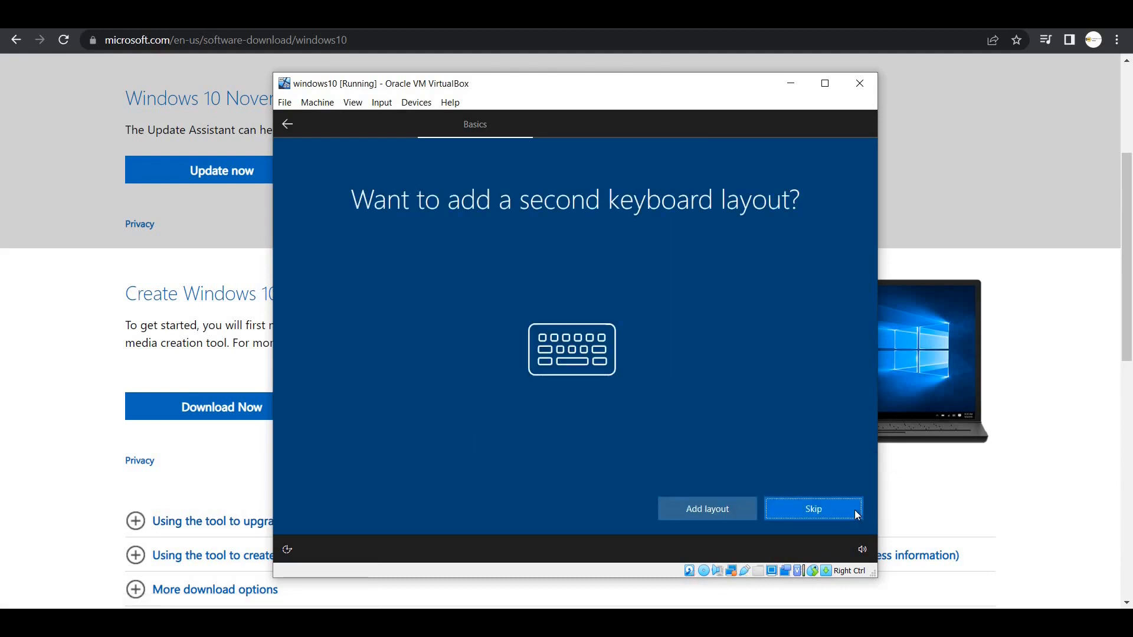
pyautogui.click(814, 511)
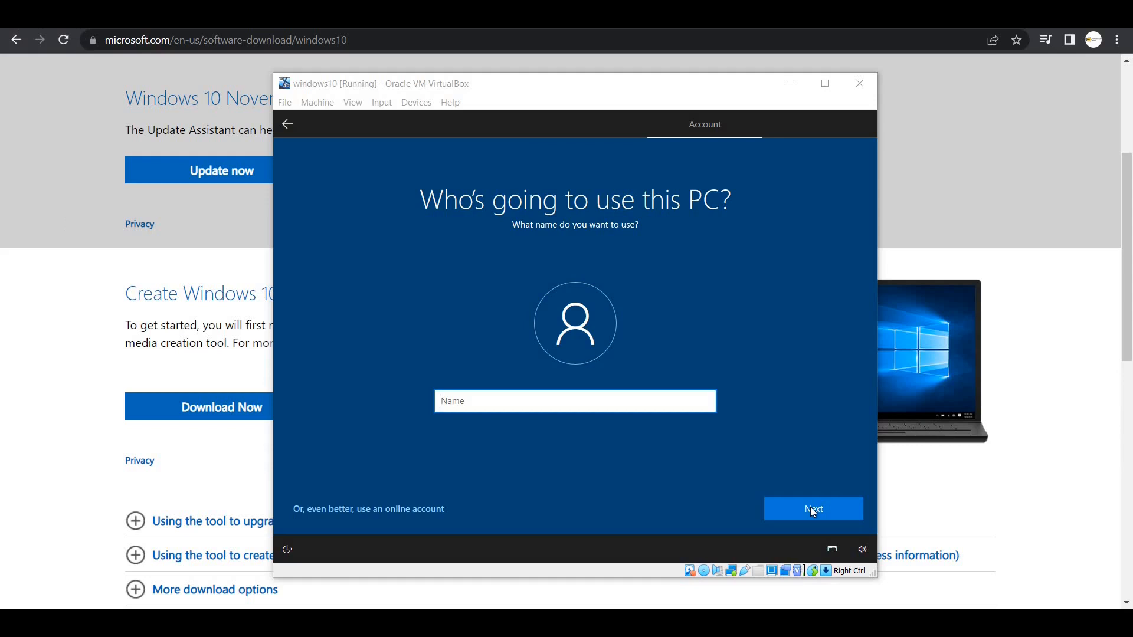
# - Enter the local account's name, fixing a typo at its end, and submit it
pyautogui.write('the hack')
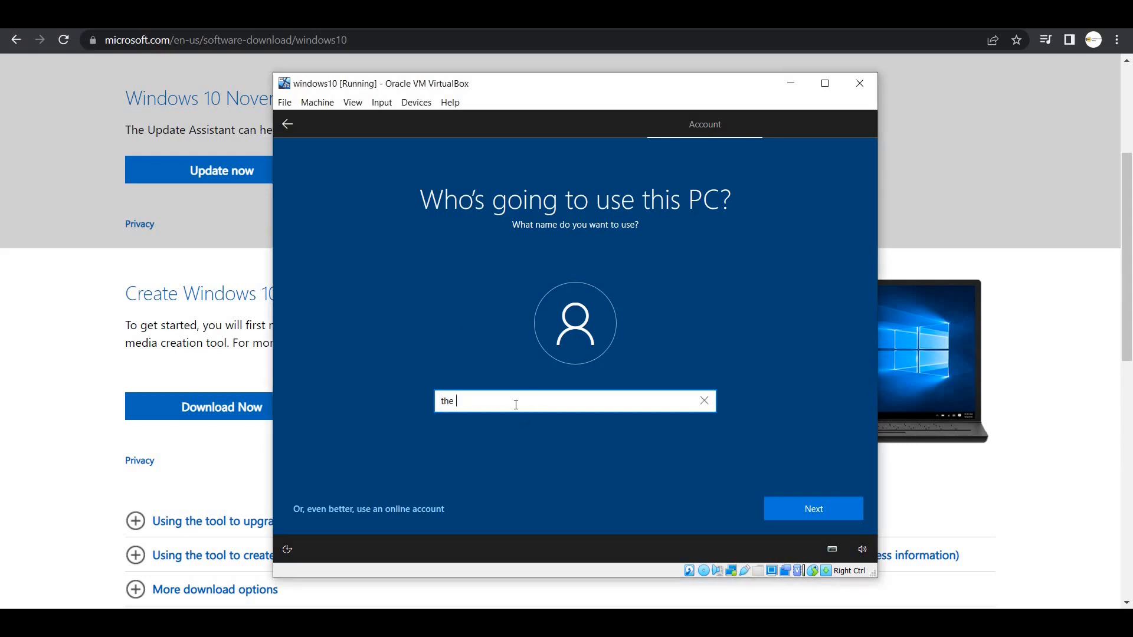
pyautogui.write('ers alnd')
pyautogui.press('BackSpace')
pyautogui.press('BackSpace')
pyautogui.write('la')
pyautogui.click(827, 517)
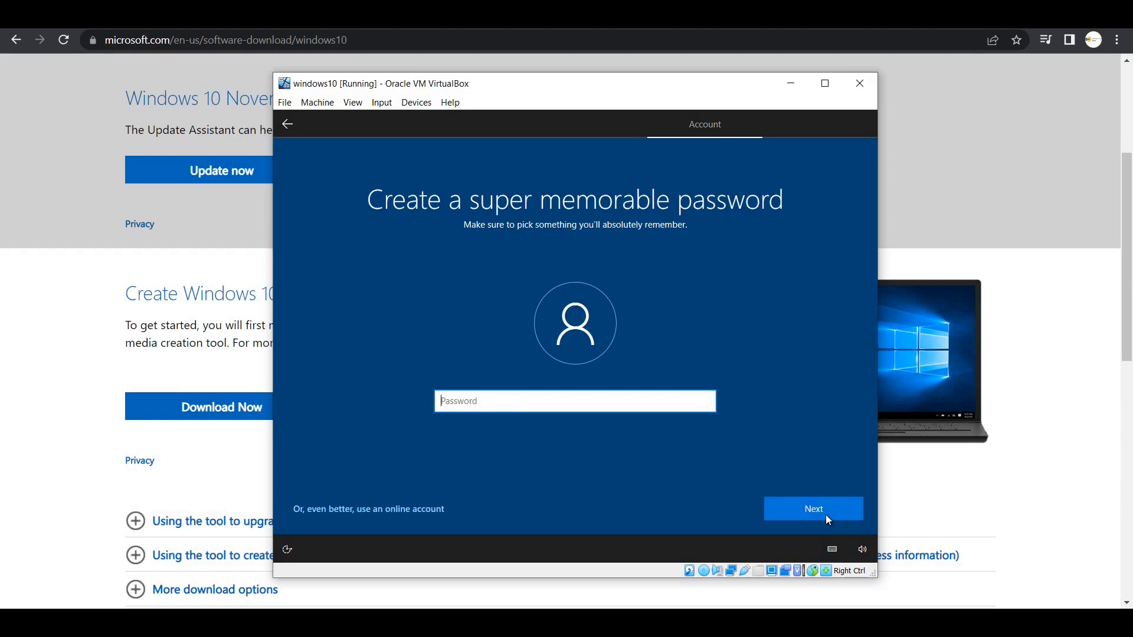
# - Set the account password and confirm it by retyping
pyautogui.write('••••••••••')
pyautogui.click(830, 513)
pyautogui.write('••••••••••')
pyautogui.click(830, 512)
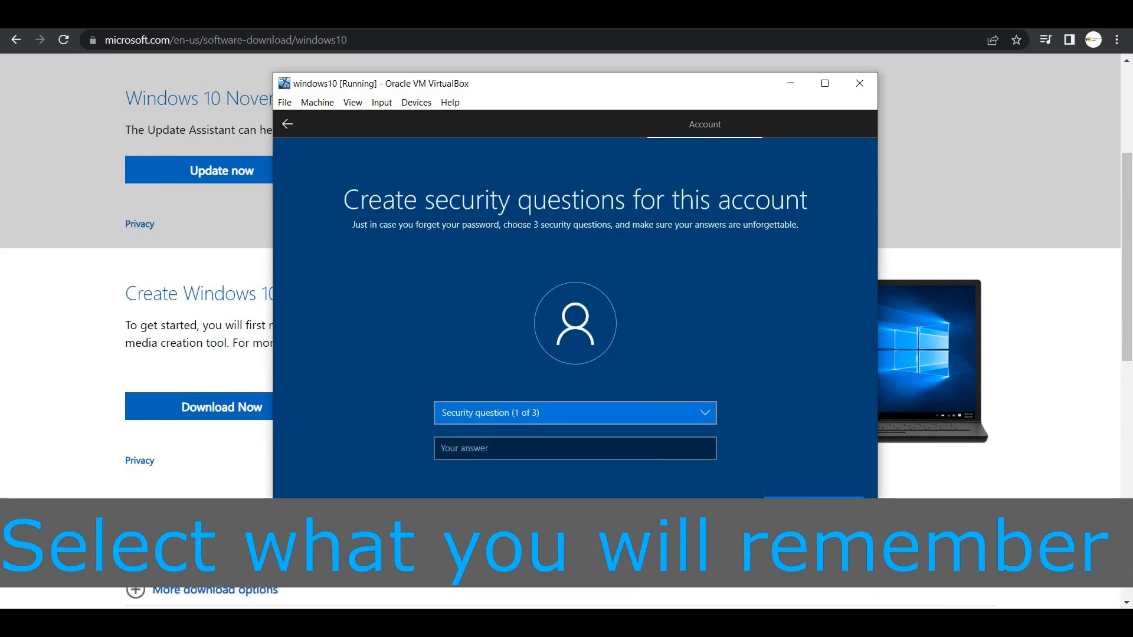
# - Choose the childhood nickname security question and type its answer
pyautogui.click(681, 416)
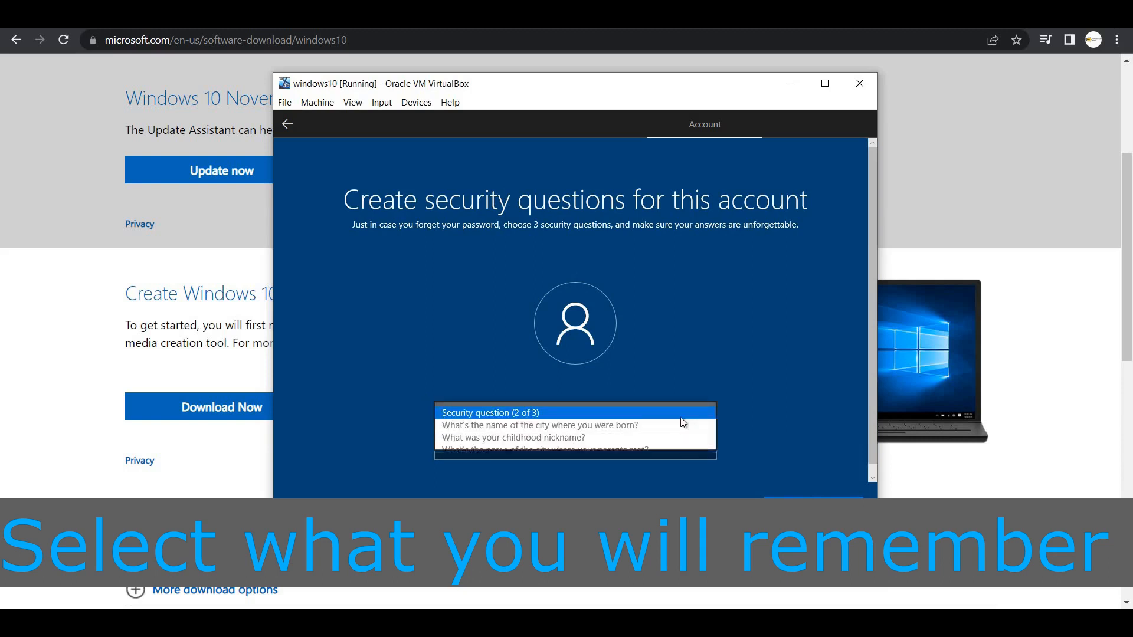
pyautogui.click(654, 437)
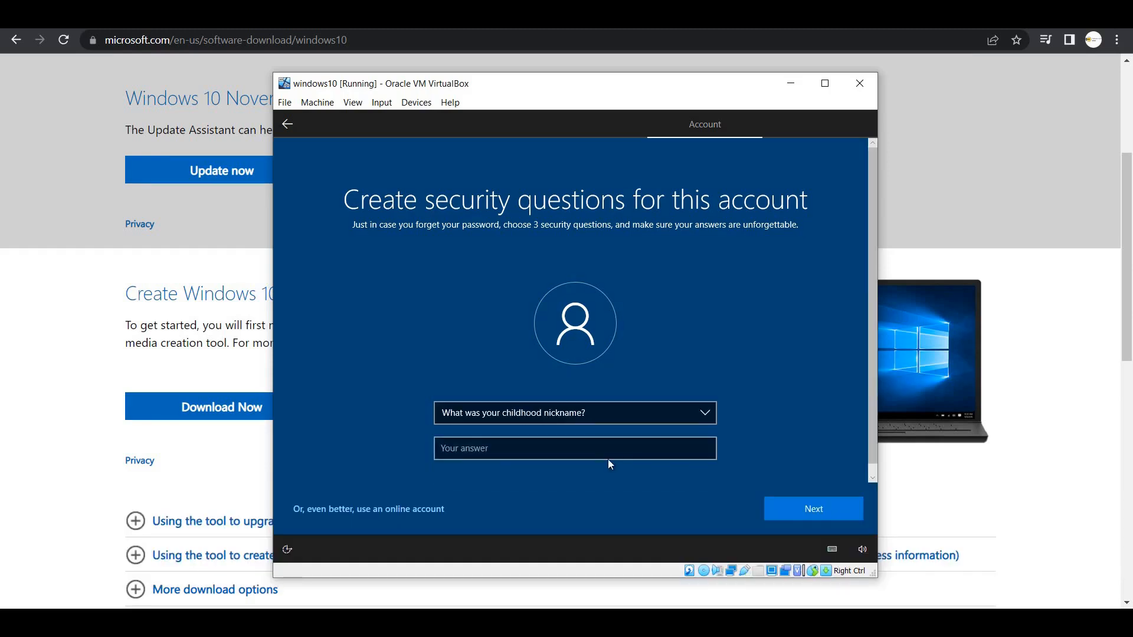
pyautogui.click(600, 454)
pyautogui.write('land')
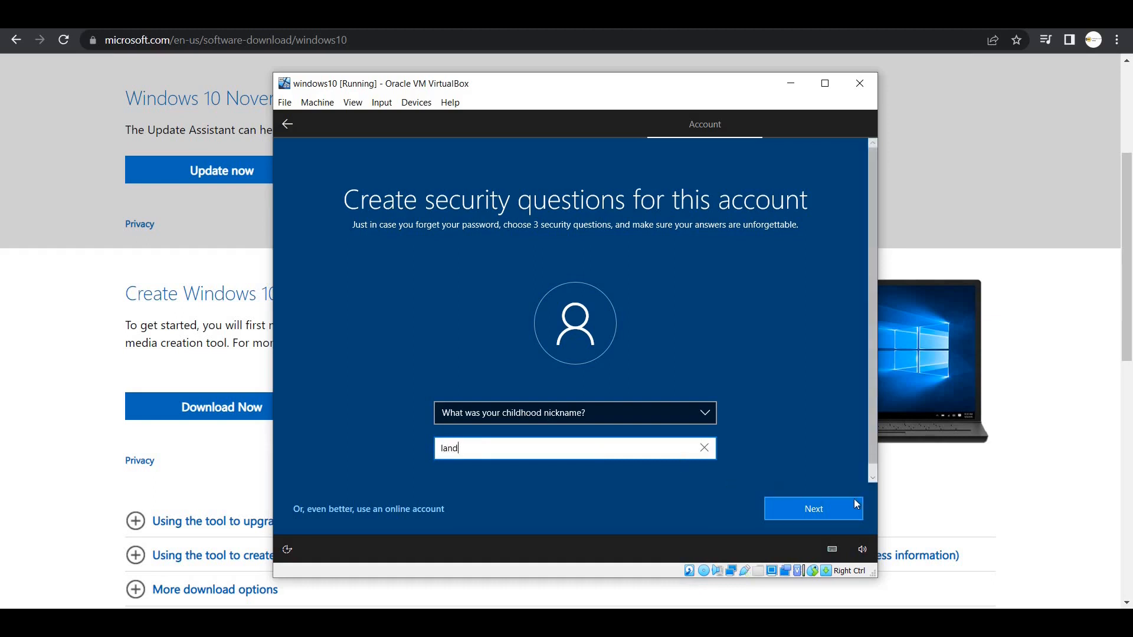
pyautogui.click(837, 504)
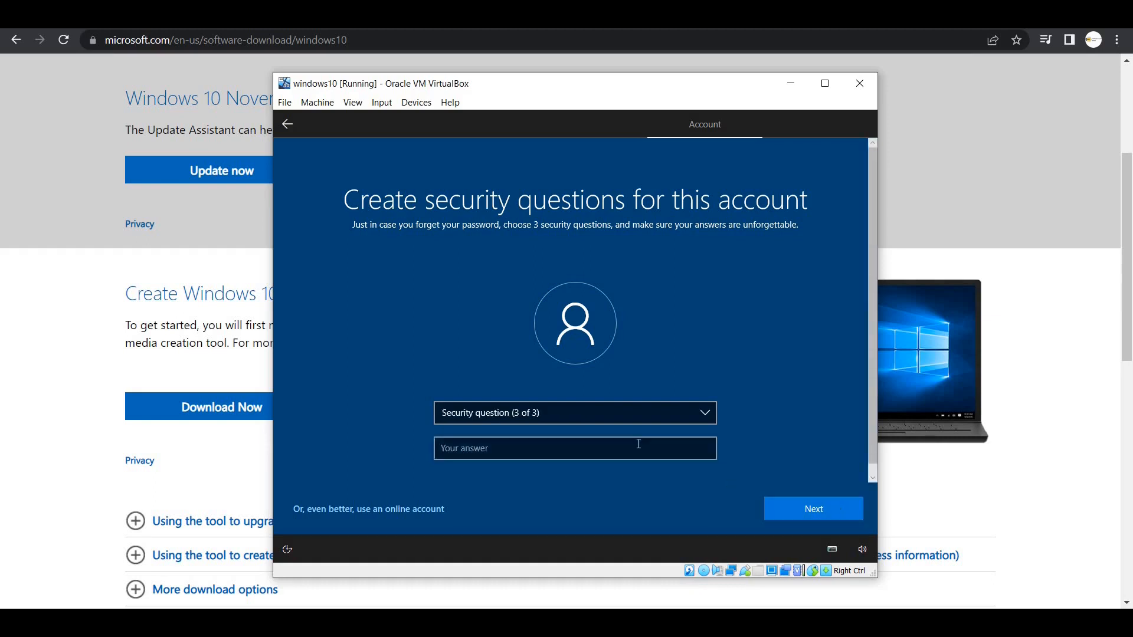
# - Choose the birth city security question, type its answer, and submit
pyautogui.click(630, 414)
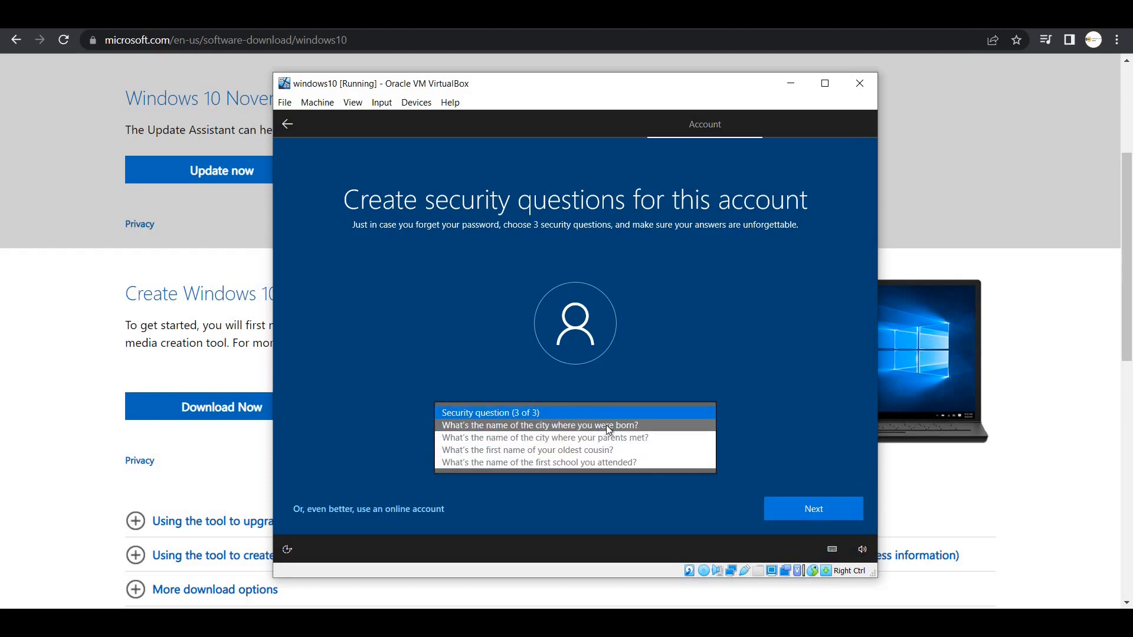
pyautogui.click(607, 424)
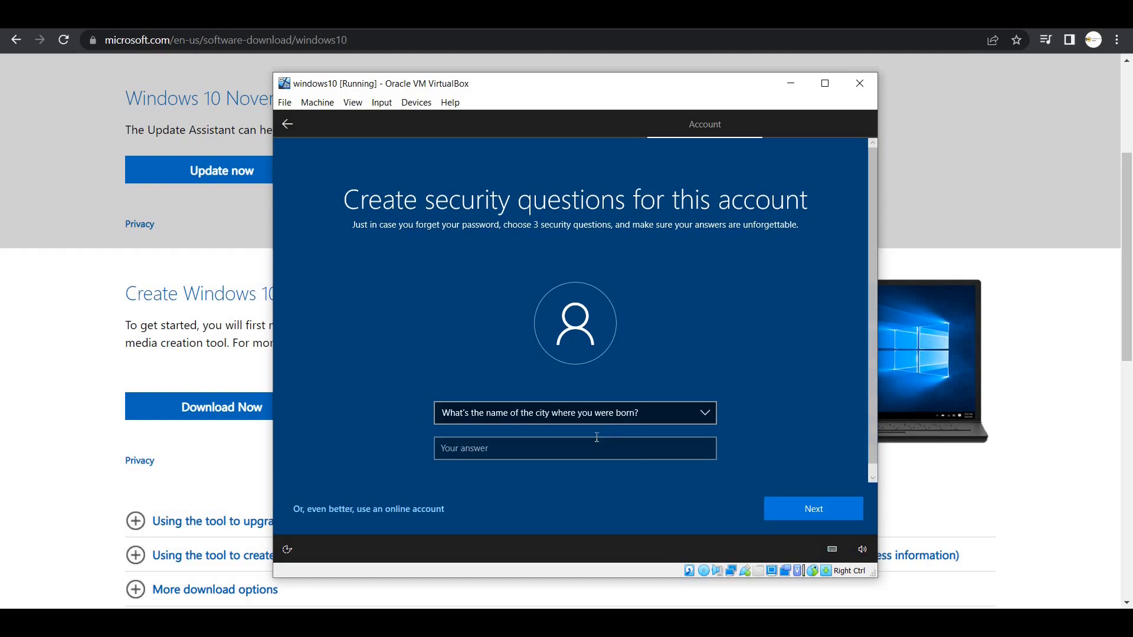
pyautogui.click(594, 450)
pyautogui.write('the')
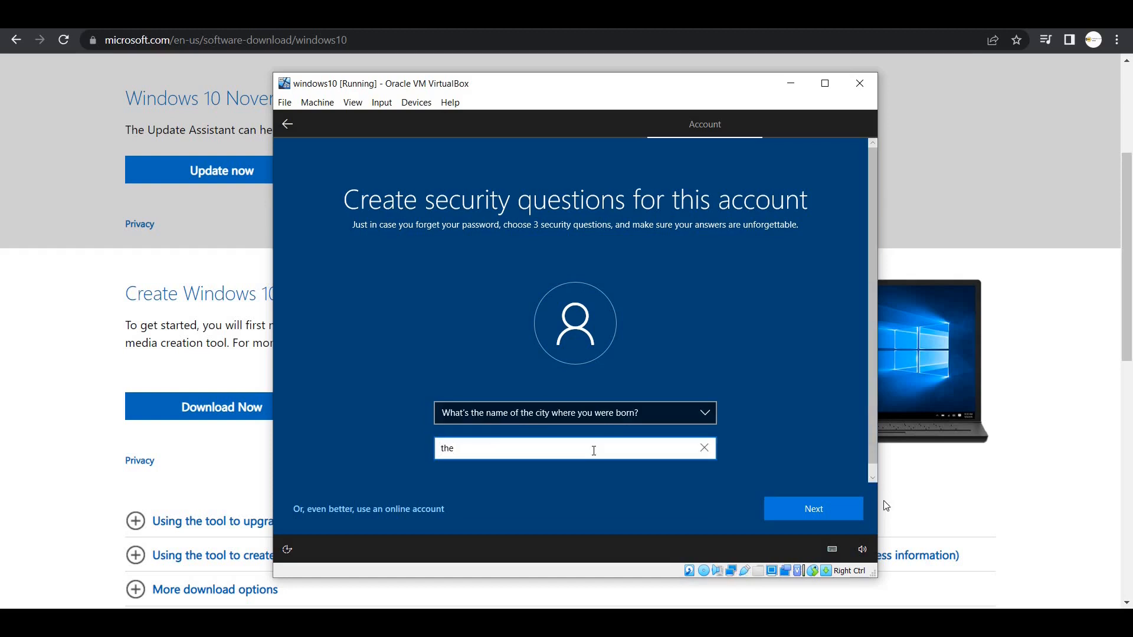
pyautogui.click(837, 513)
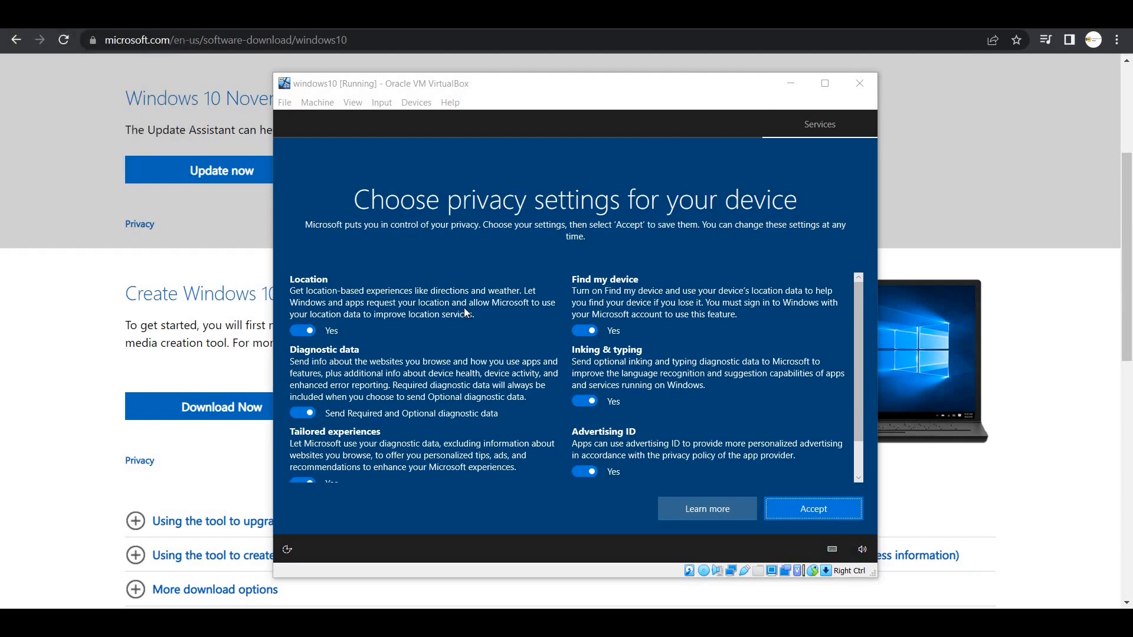
# - Accept the default privacy settings, skip Cortana with 'Not now', and make the PC discoverable on the network
pyautogui.click(810, 511)
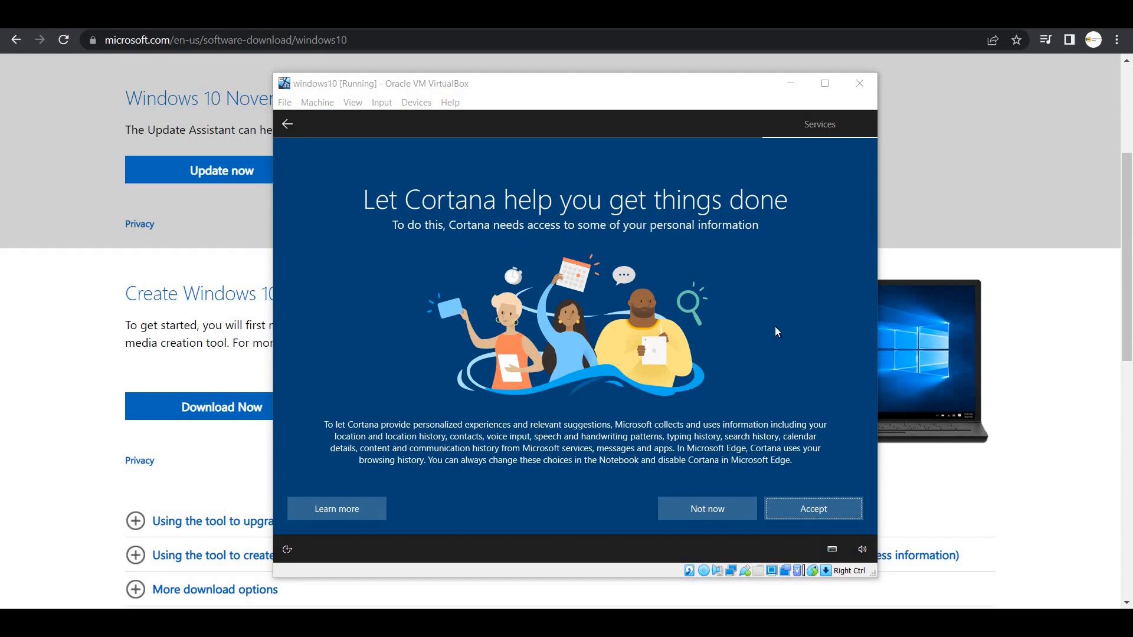
pyautogui.click(719, 508)
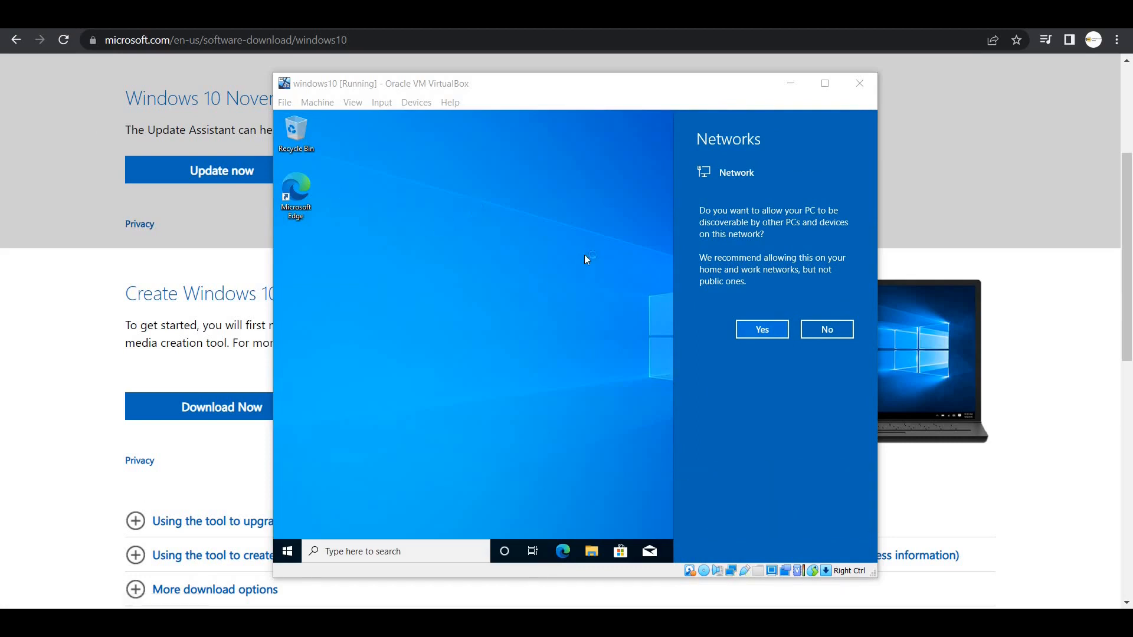
pyautogui.click(756, 330)
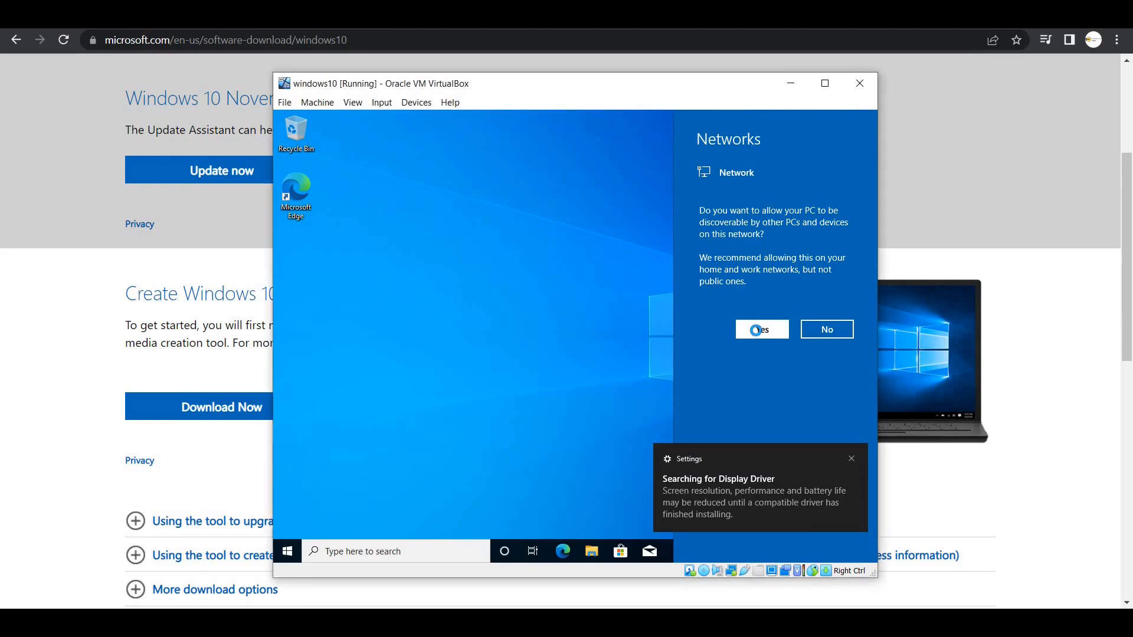